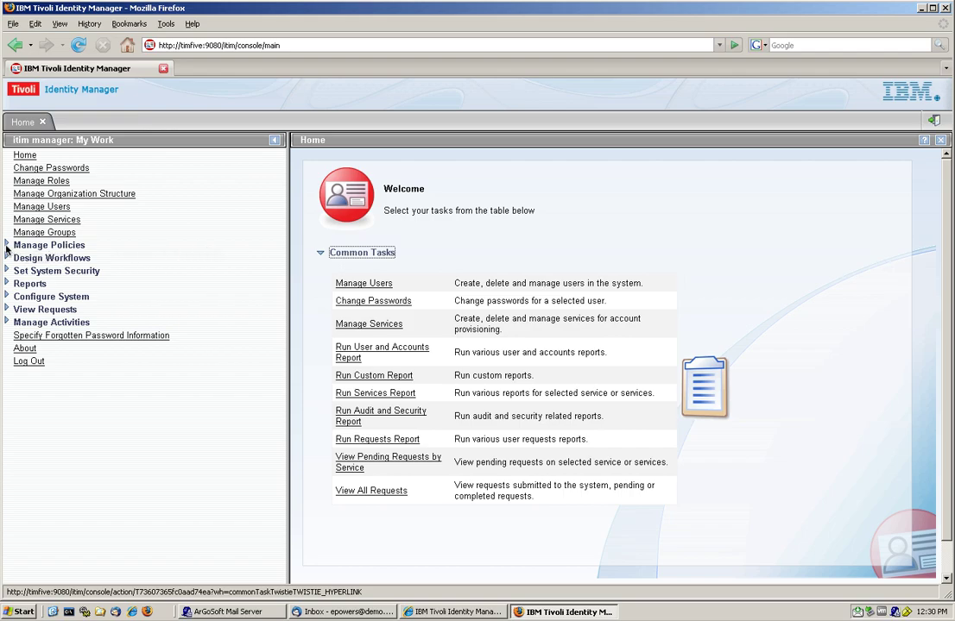
Step: Expand Manage Policies and open Manage Separation of Duty Policies
left_click(6, 247)
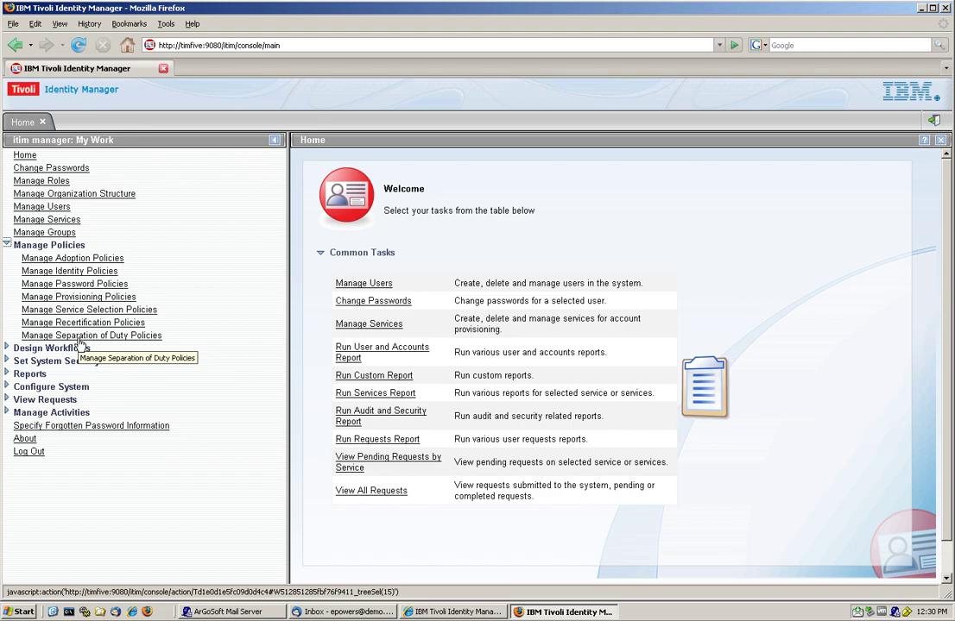
left_click(81, 336)
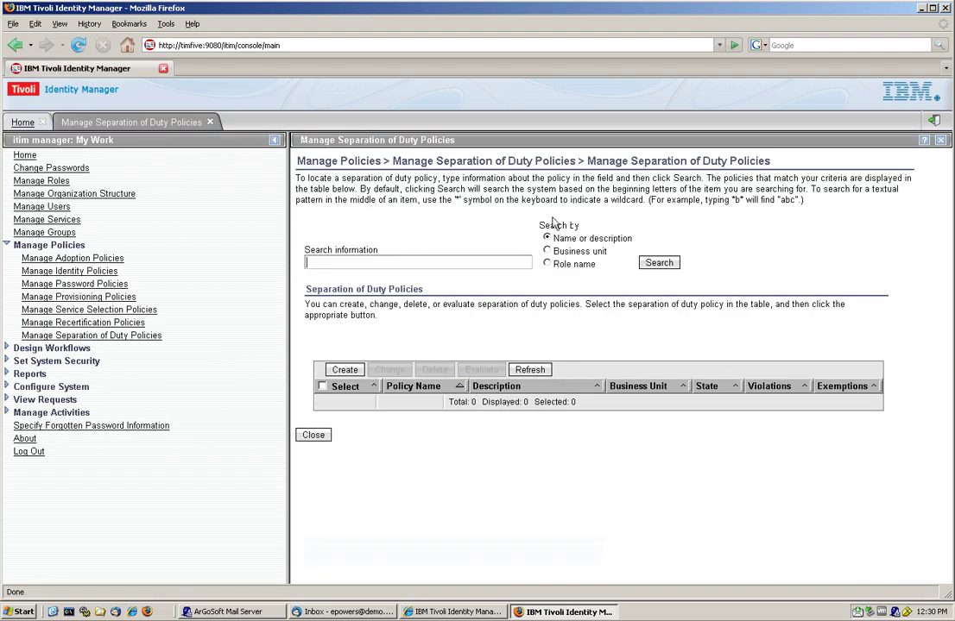
Step: List all separation of duty policies and open 'Fiduciary role separation' for editing
left_click(661, 263)
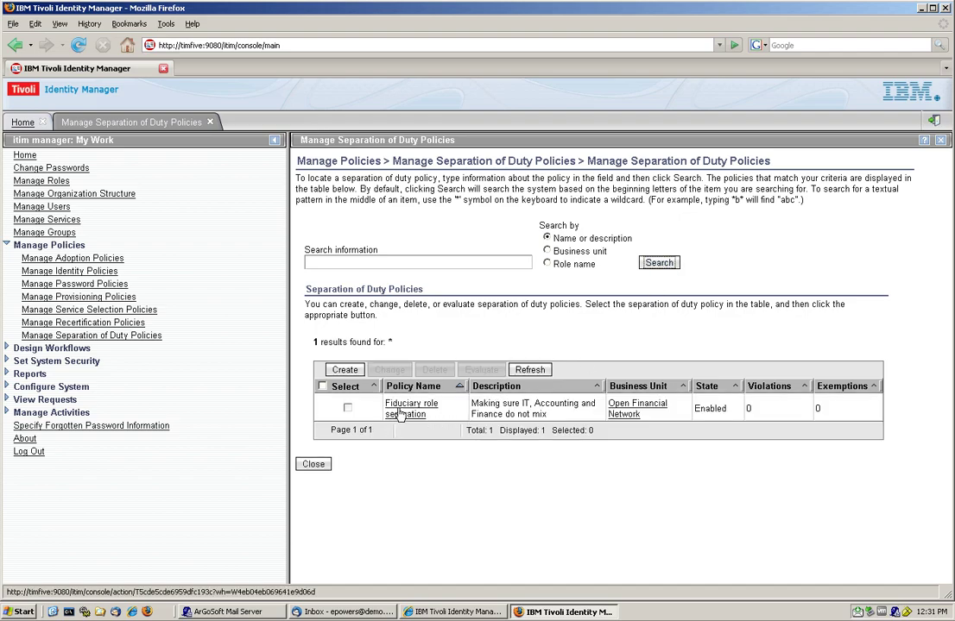
left_click(400, 414)
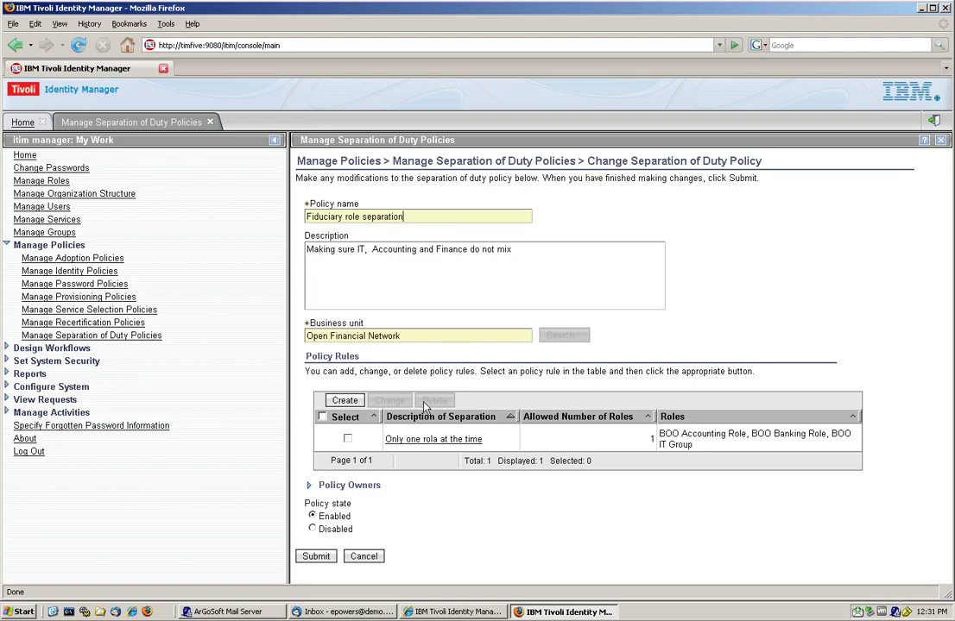
left_click(408, 446)
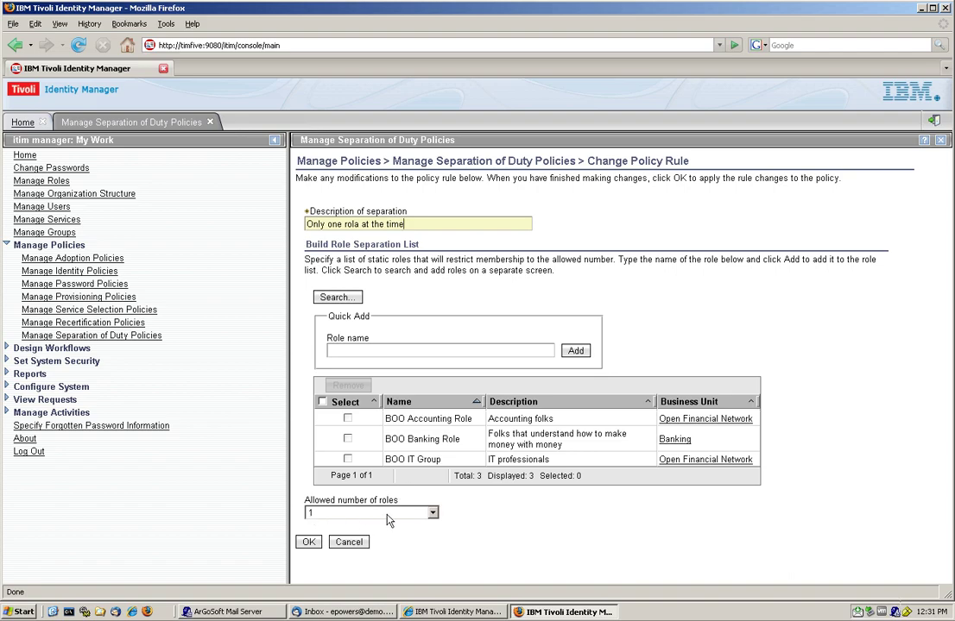
left_click(432, 513)
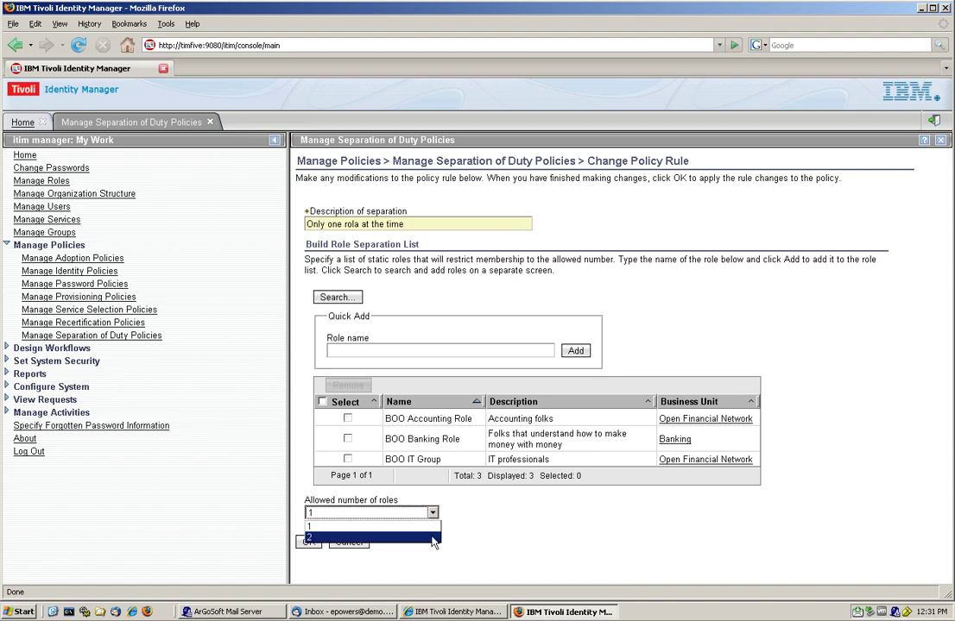
left_click(436, 528)
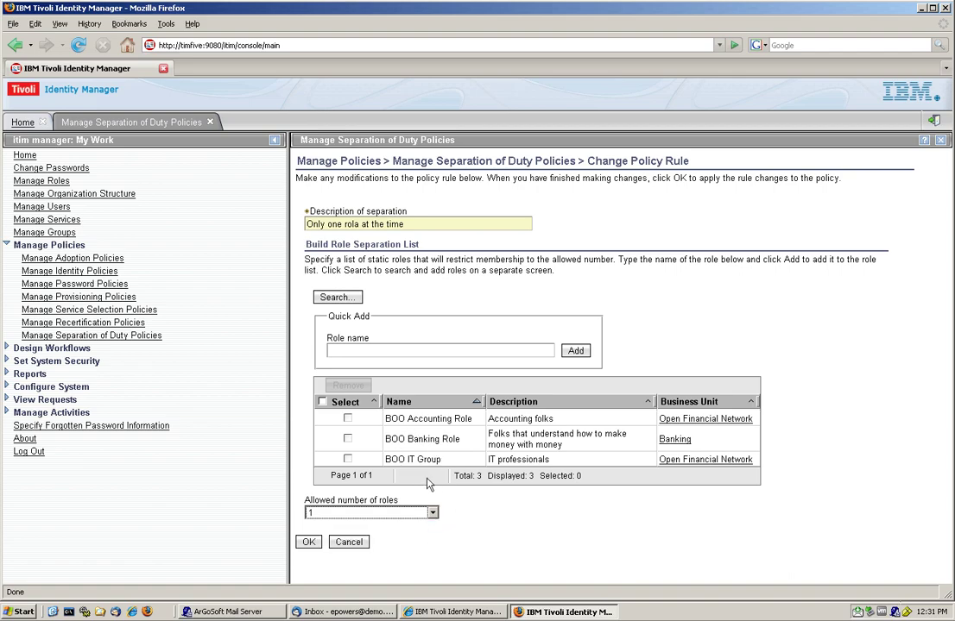
left_click(346, 543)
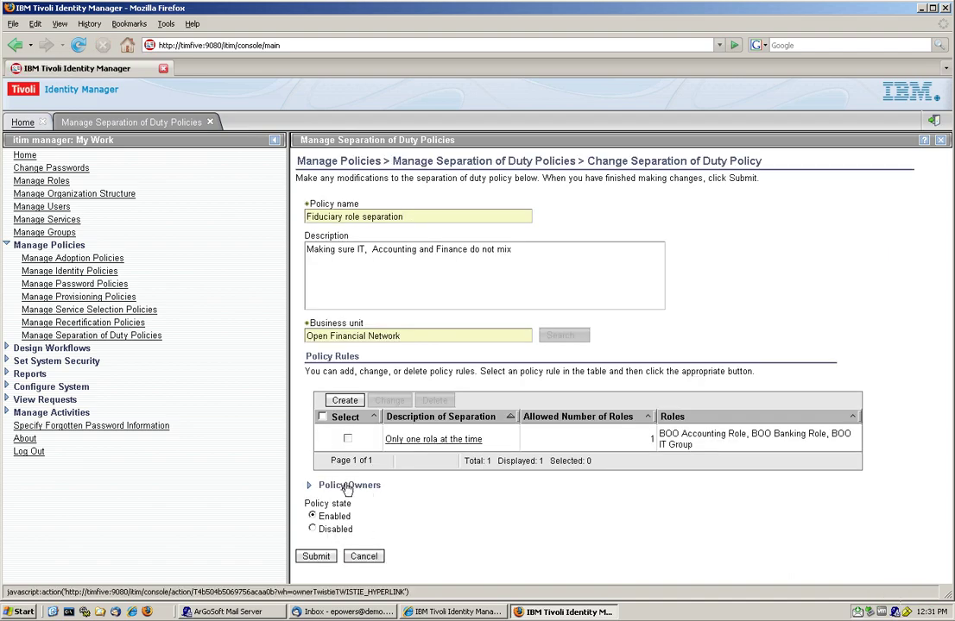
Step: Expand Policy Owners to reveal SoD Watchdog as the policy's only role owner
left_click(309, 490)
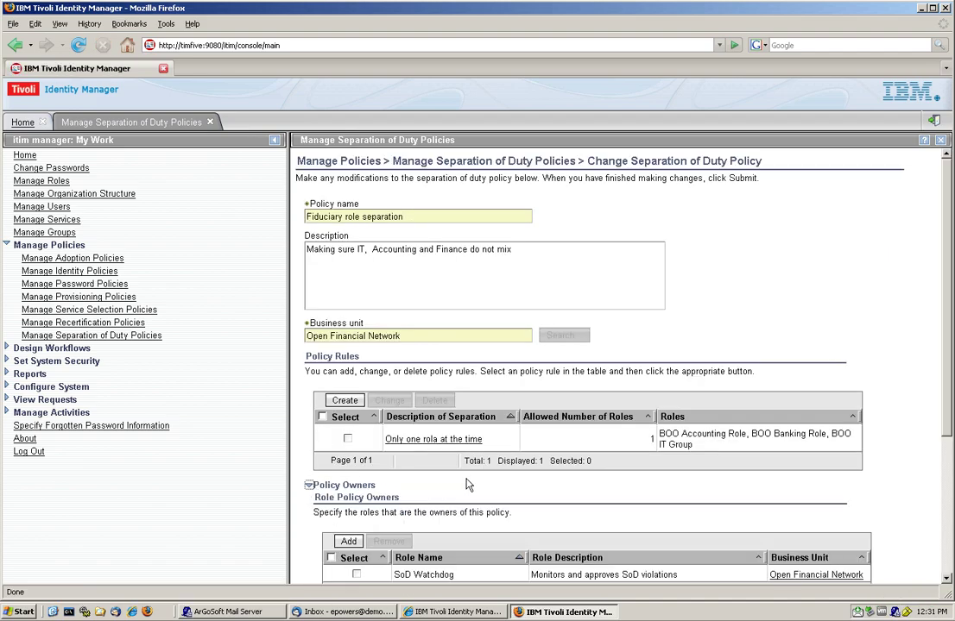
scroll(462, 509, "down", 3)
scroll(462, 514, "down", 2)
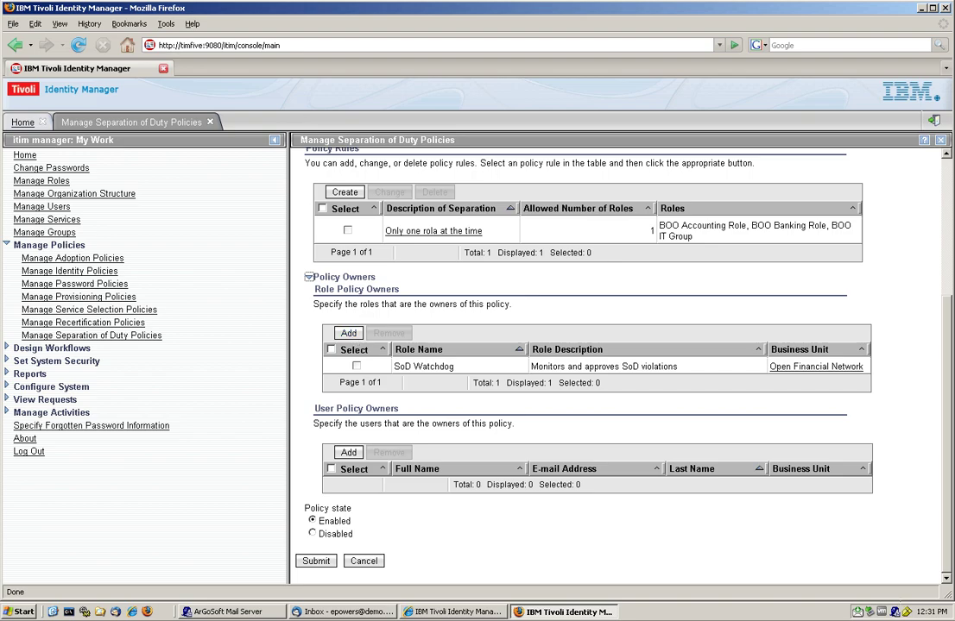
left_click_drag(455, 369, 392, 369)
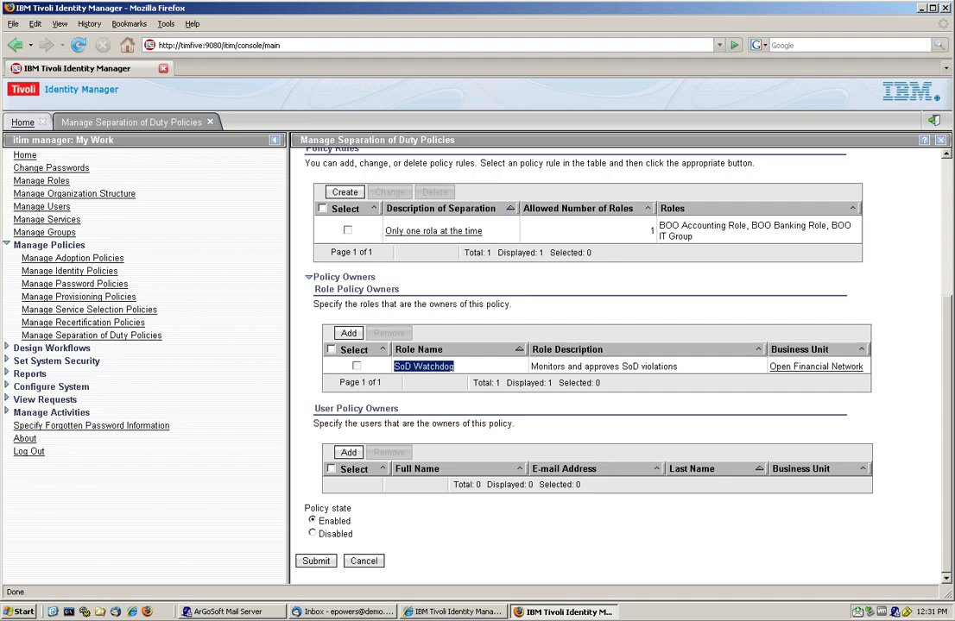
left_click(364, 562)
Step: Cancel the Fiduciary role separation form, returning to the list with 0 violations and 0 exemptions
left_click(363, 562)
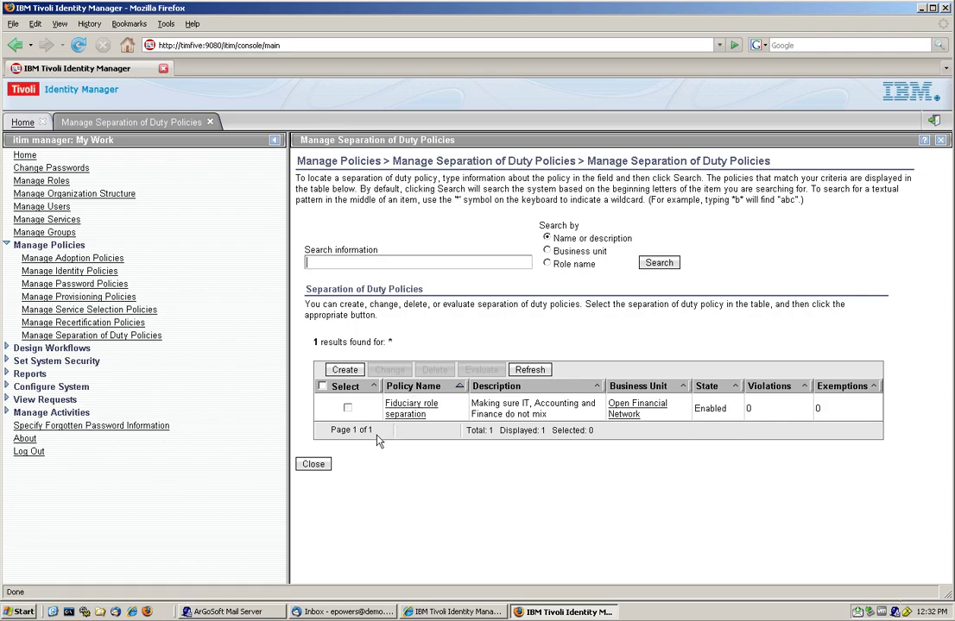
left_click(315, 467)
Step: In Manage Roles, search 'SOD' and list the SoD Watchdog role's user members
left_click(315, 467)
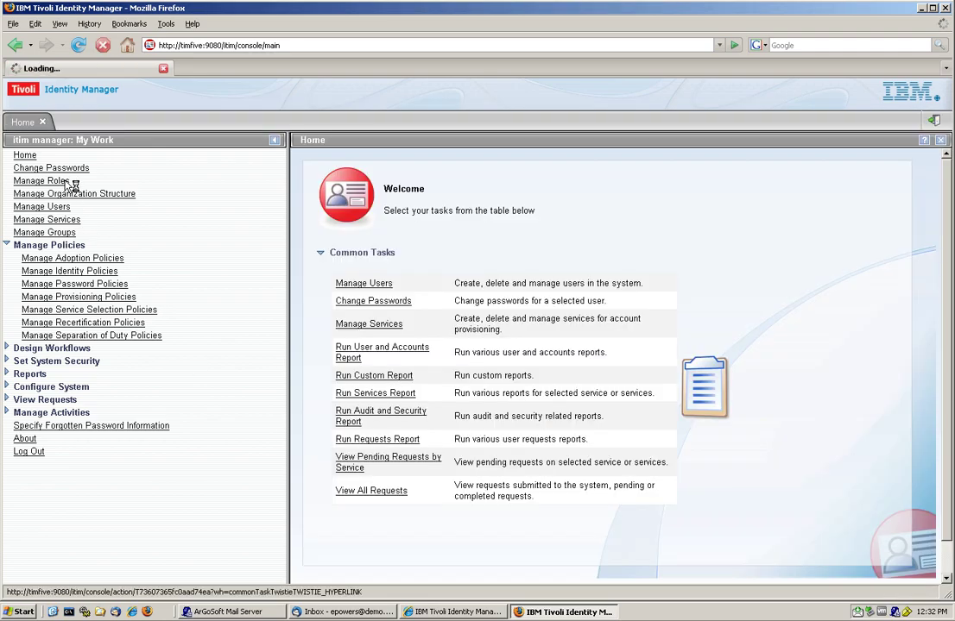
left_click(68, 183)
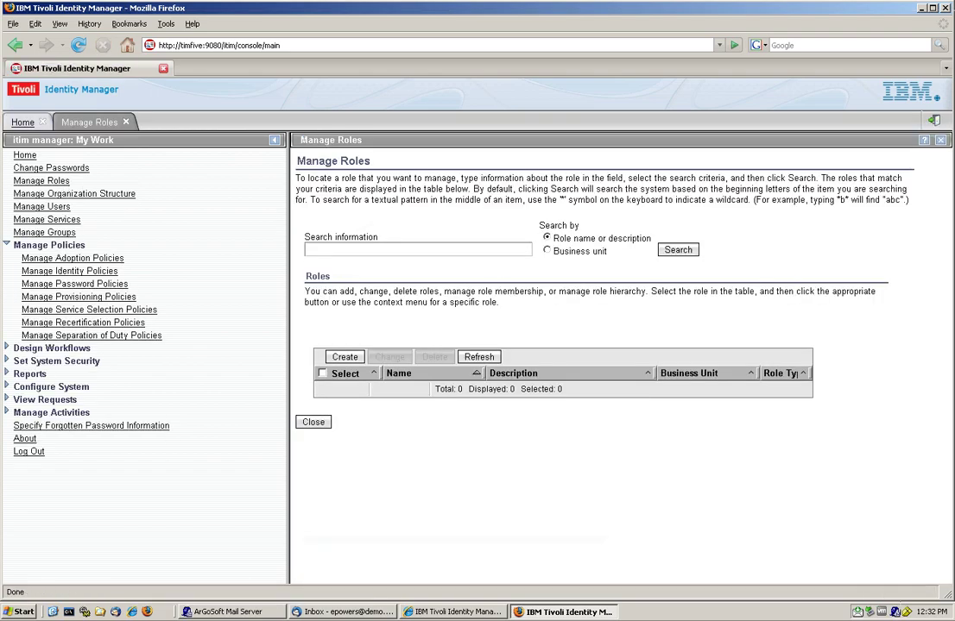
left_click(676, 251)
left_click(346, 250)
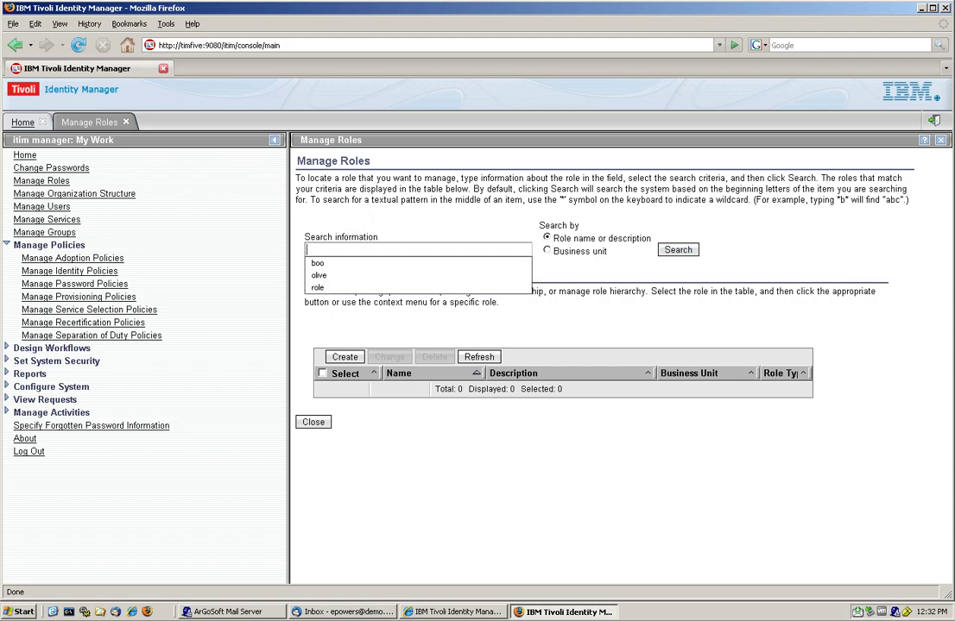
type("SOD")
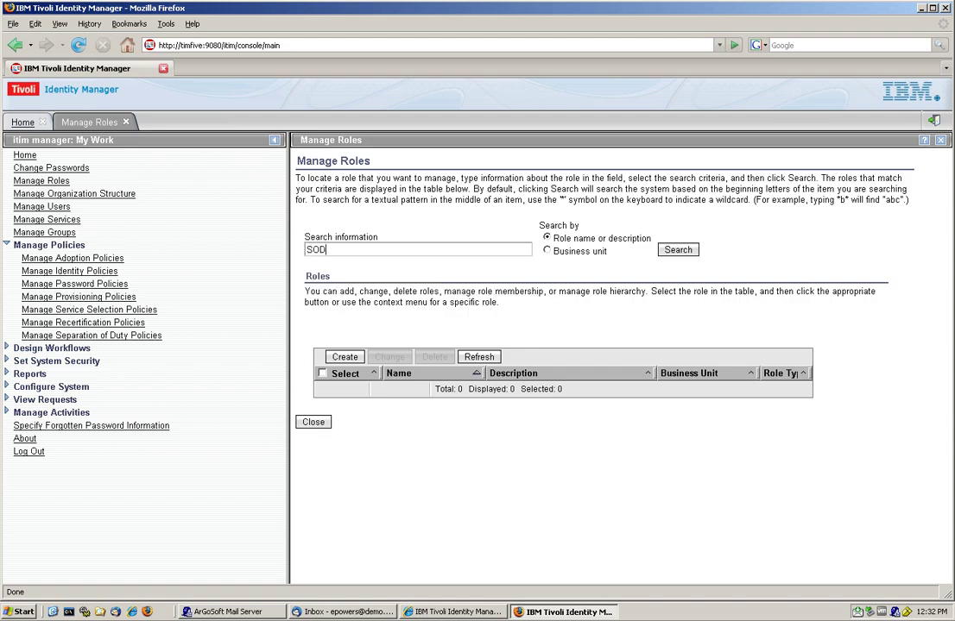
key("Return")
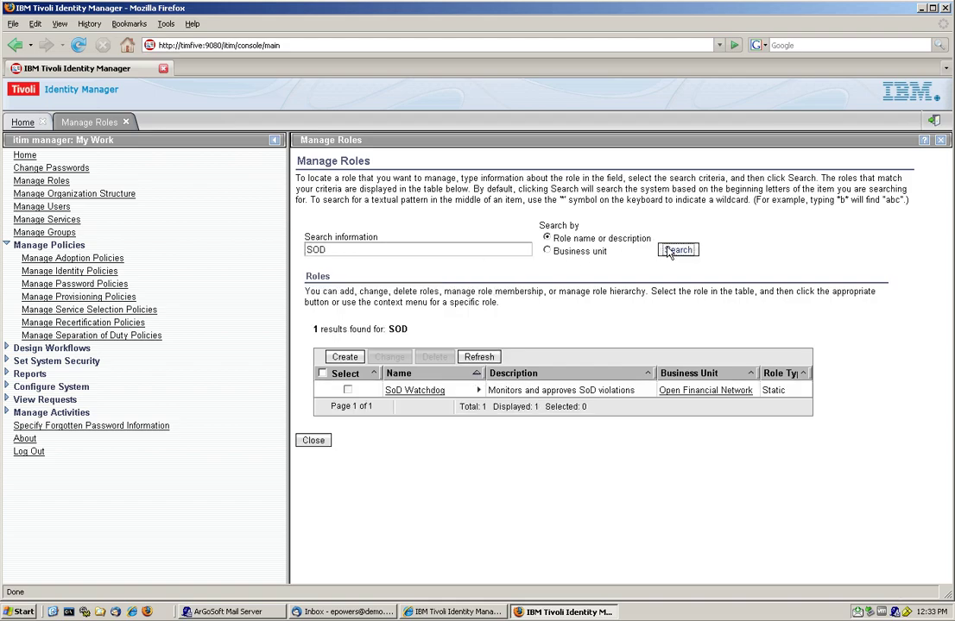
left_click(479, 390)
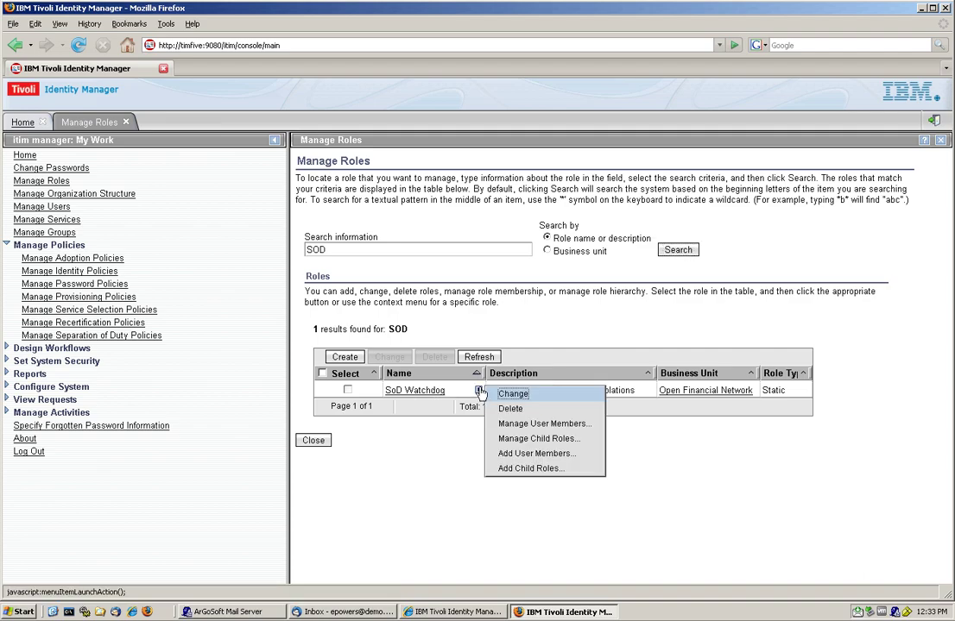
left_click(544, 424)
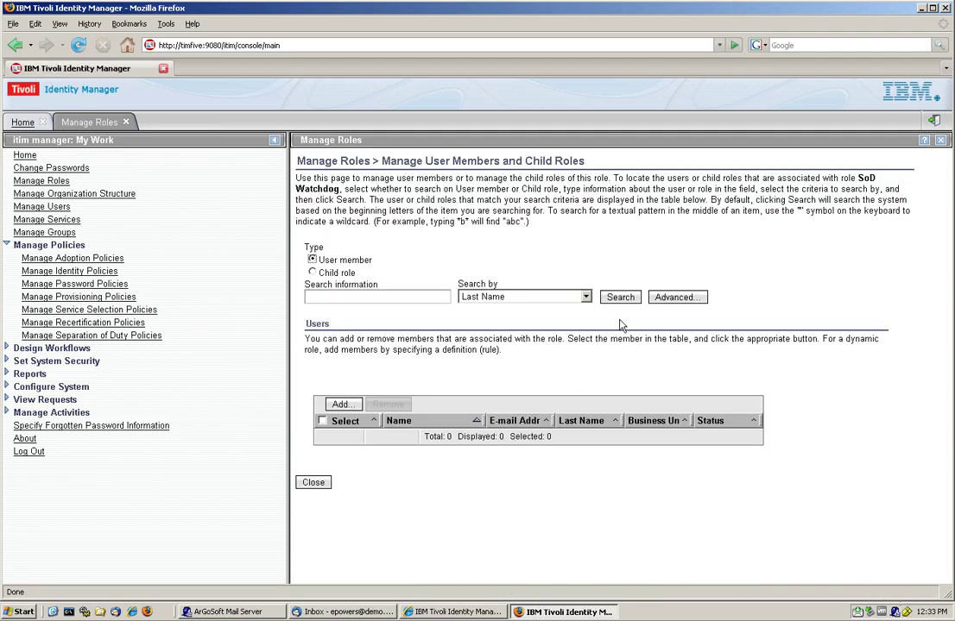
left_click(621, 297)
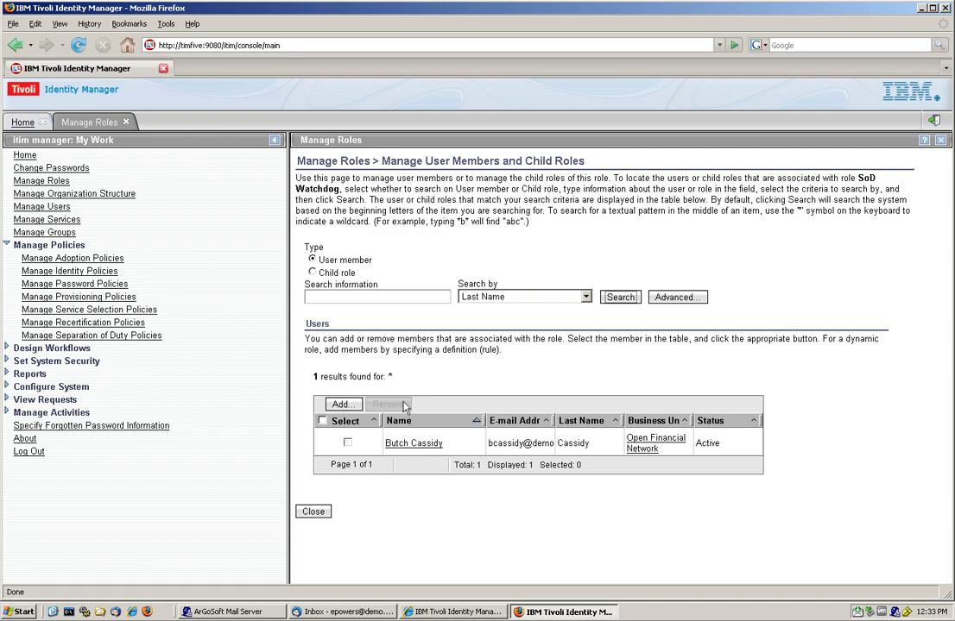
Step: In Manage Users, search by the user's last name and open the found Banking user
left_click(126, 124)
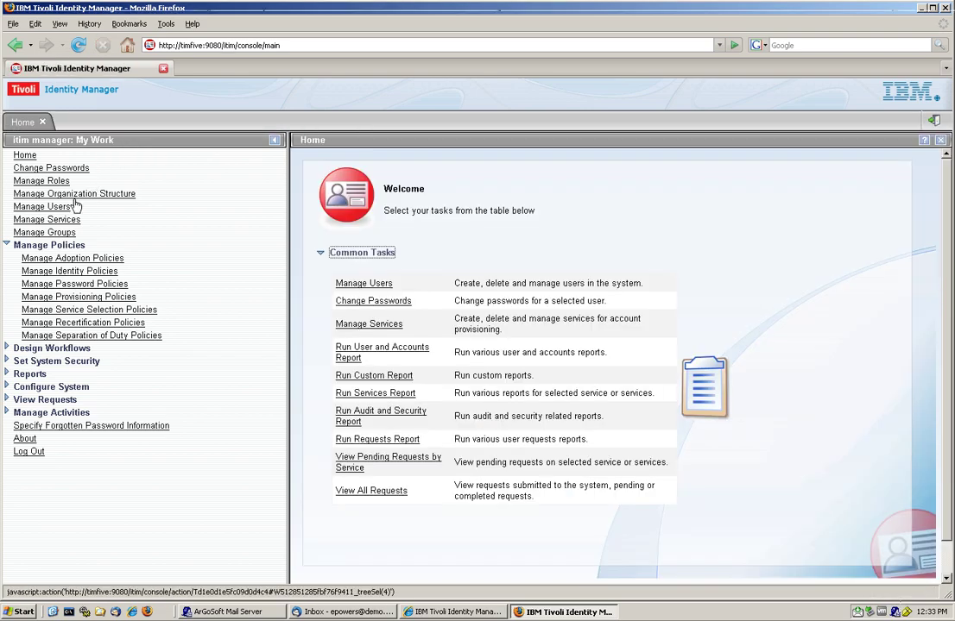
left_click(59, 210)
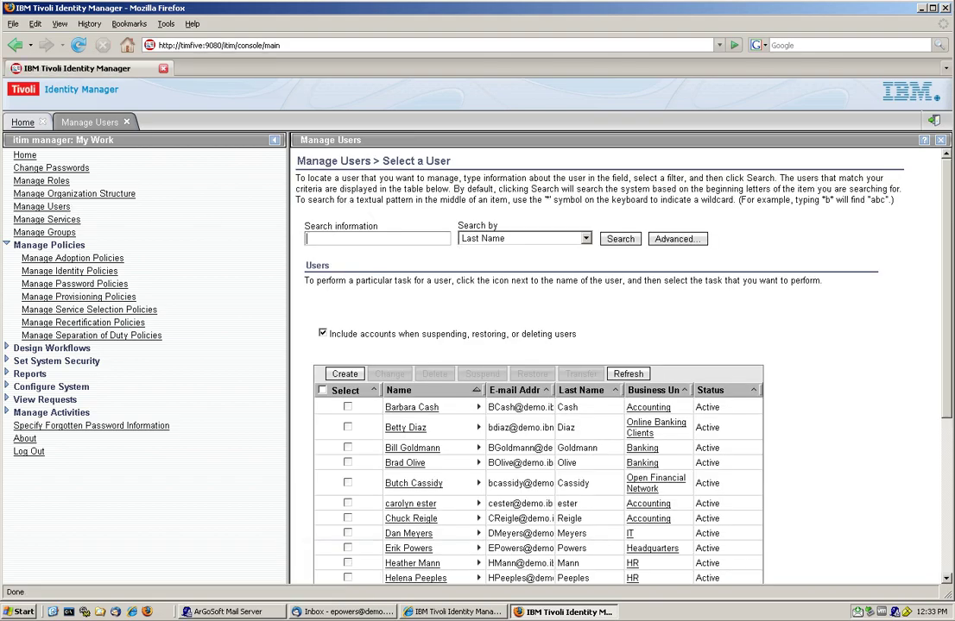
type("gold")
key("Return")
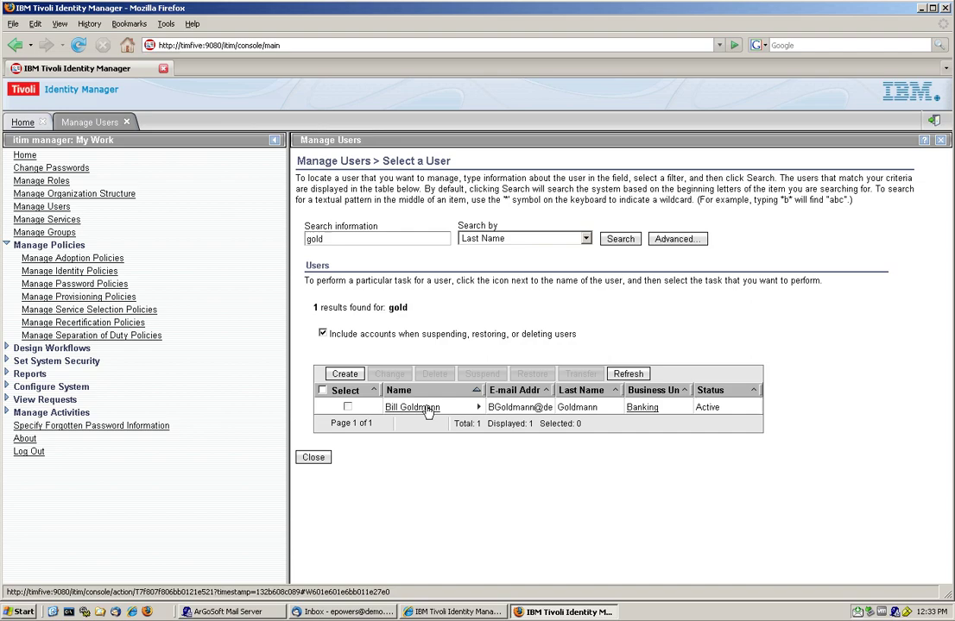
left_click(428, 410)
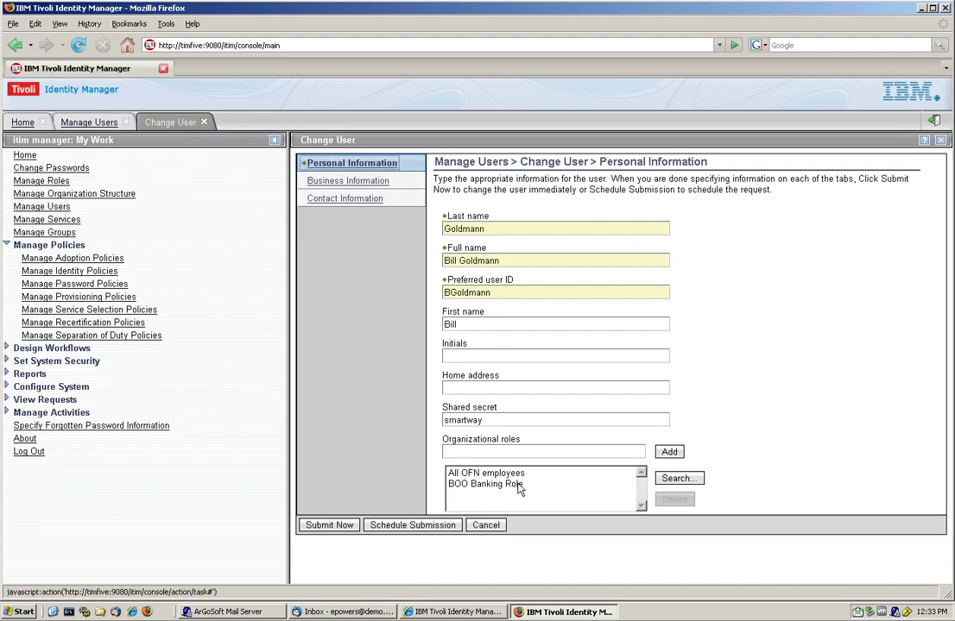
Step: Select BOO Banking Role, cancel out, then reopen the user's edit form
left_click(501, 485)
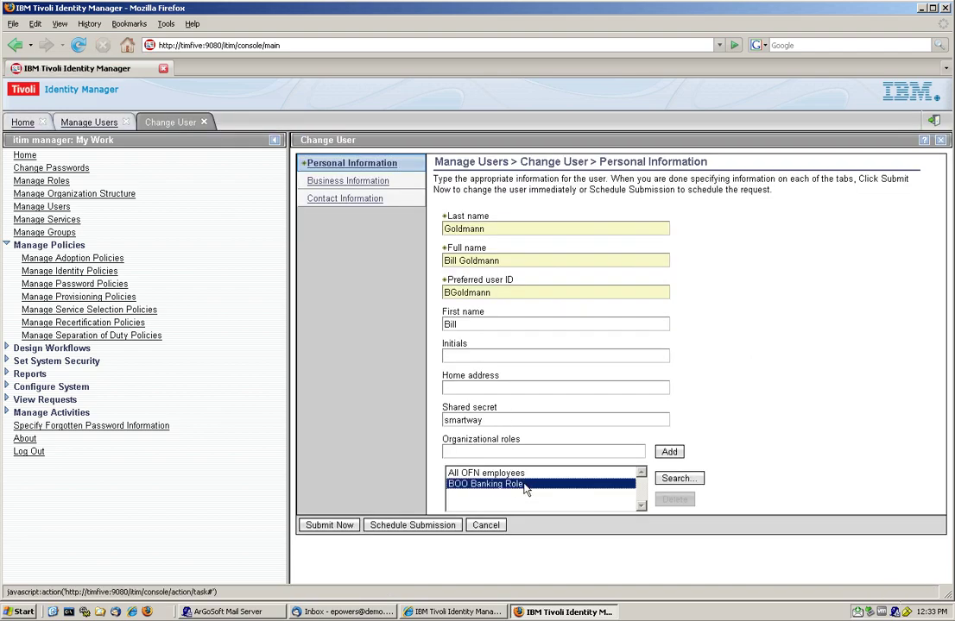
left_click(486, 525)
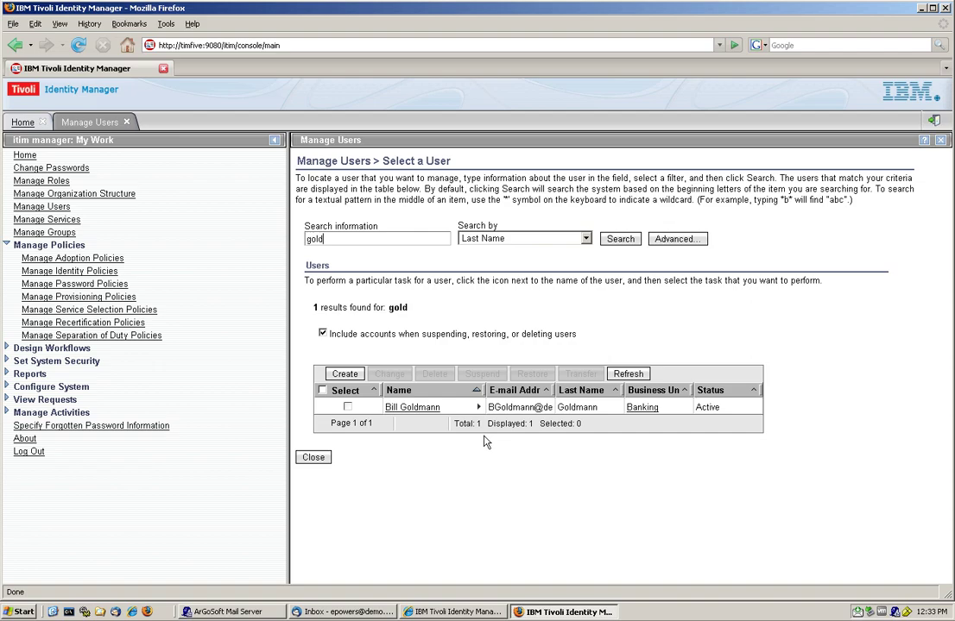
left_click(425, 409)
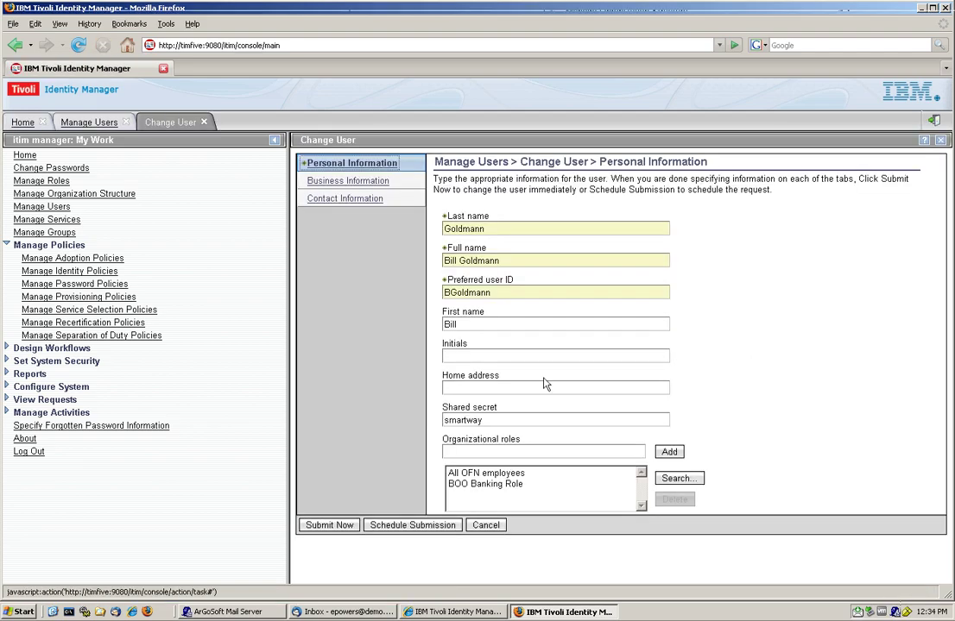
Step: Add the BOO IT Group organizational role to the user
left_click(669, 454)
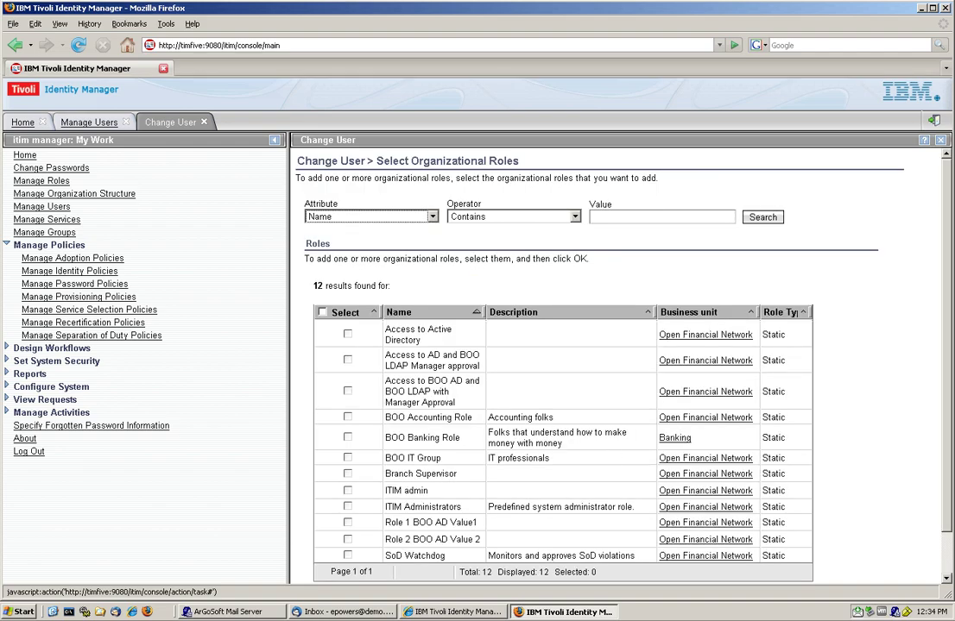
left_click(347, 458)
scroll(347, 457, "down", 2)
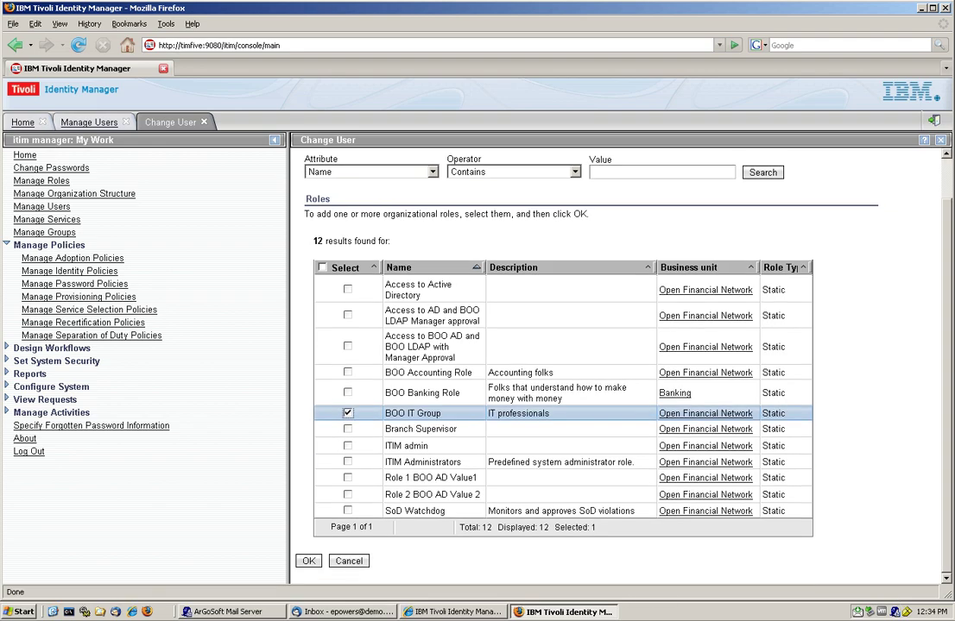
left_click(309, 562)
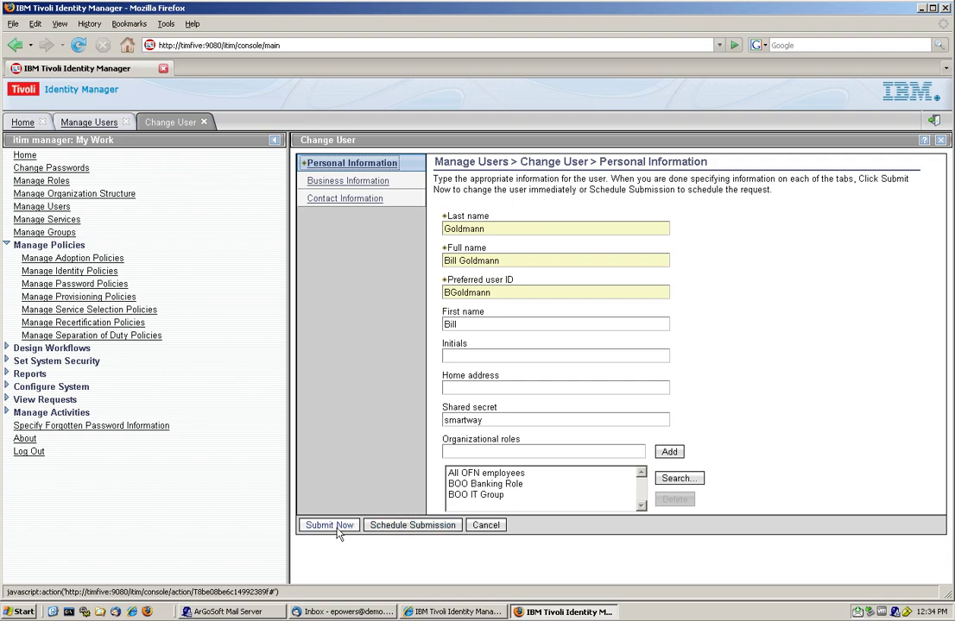
Step: Submit the profile change, accepting the separation of duty violation warning
left_click(341, 525)
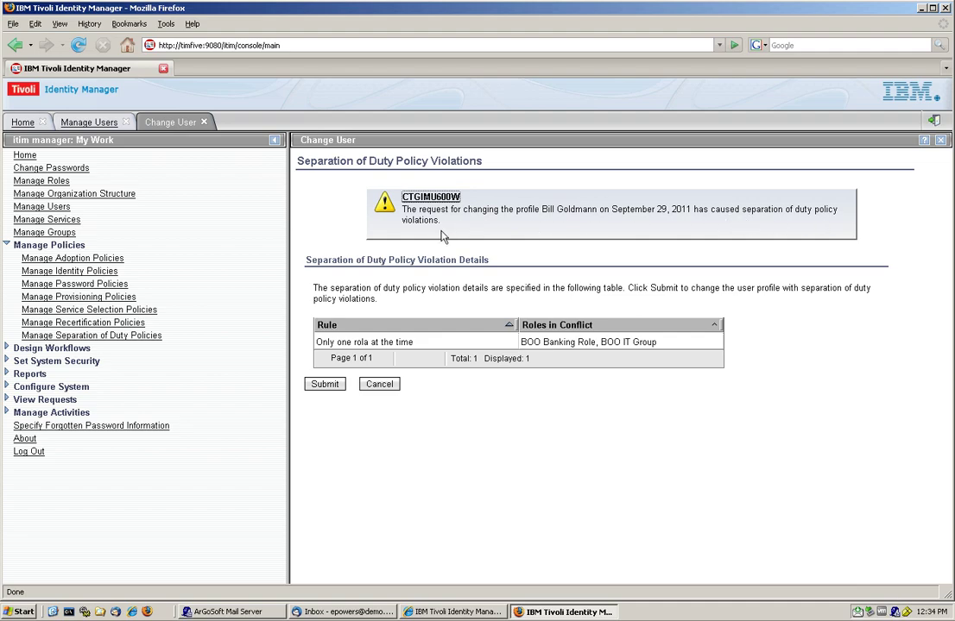
left_click(324, 388)
left_click(324, 386)
left_click(316, 280)
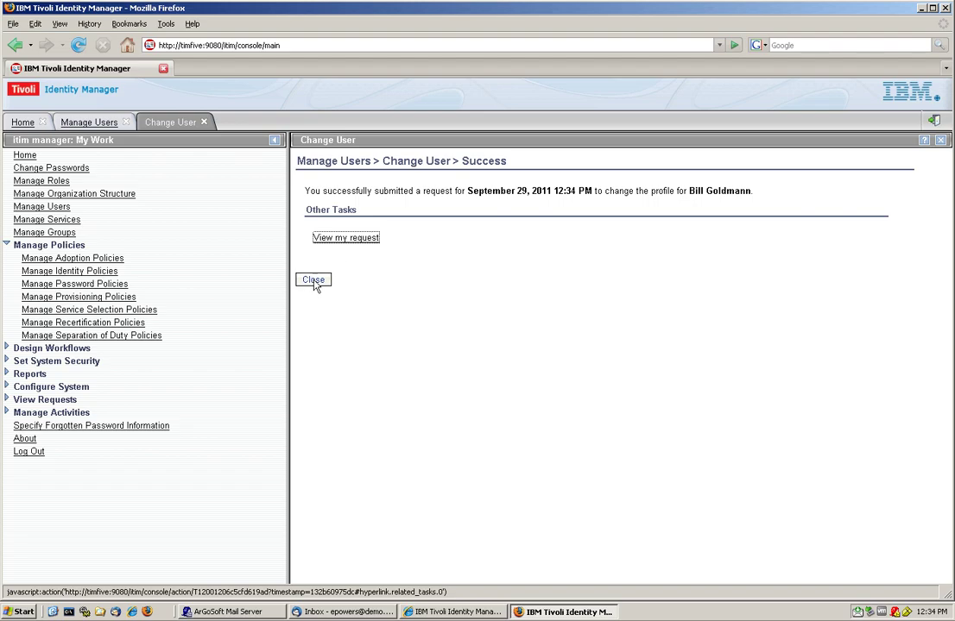
Step: Open the pending User Data Change request and expand it down to the SoD Rule Violation Approval
left_click(336, 241)
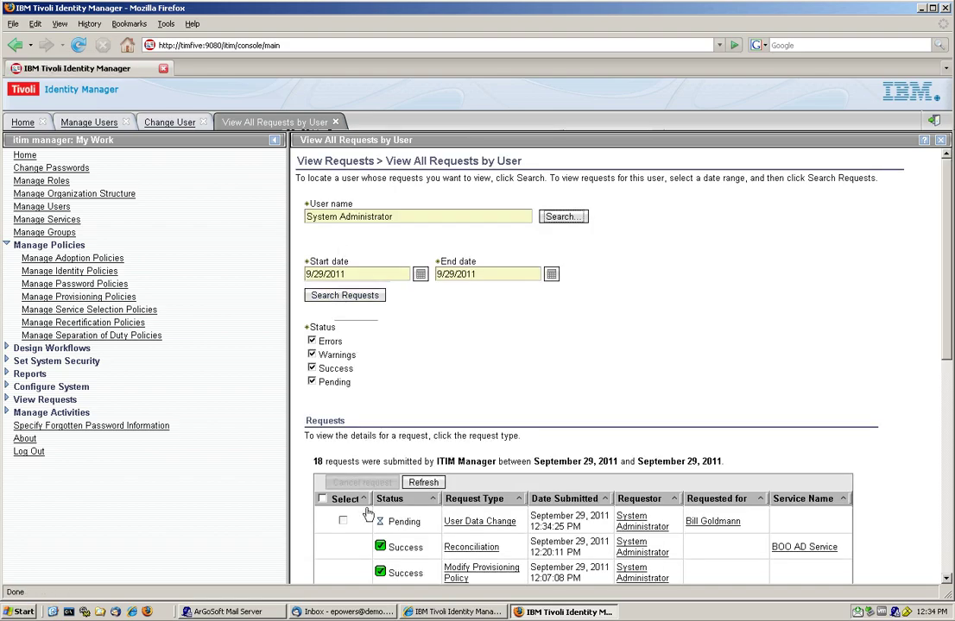
scroll(430, 511, "down", 3)
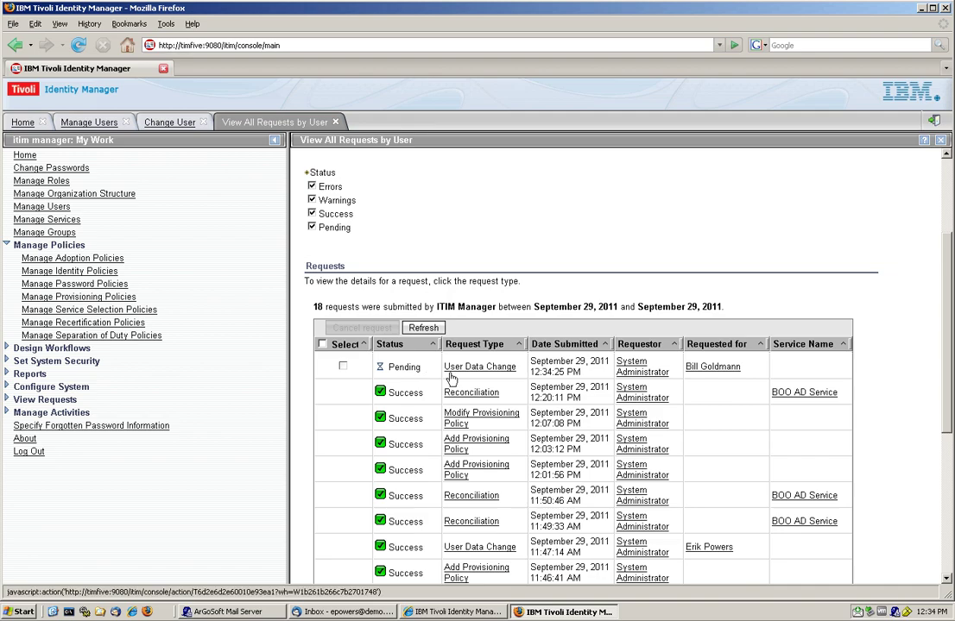
left_click(466, 371)
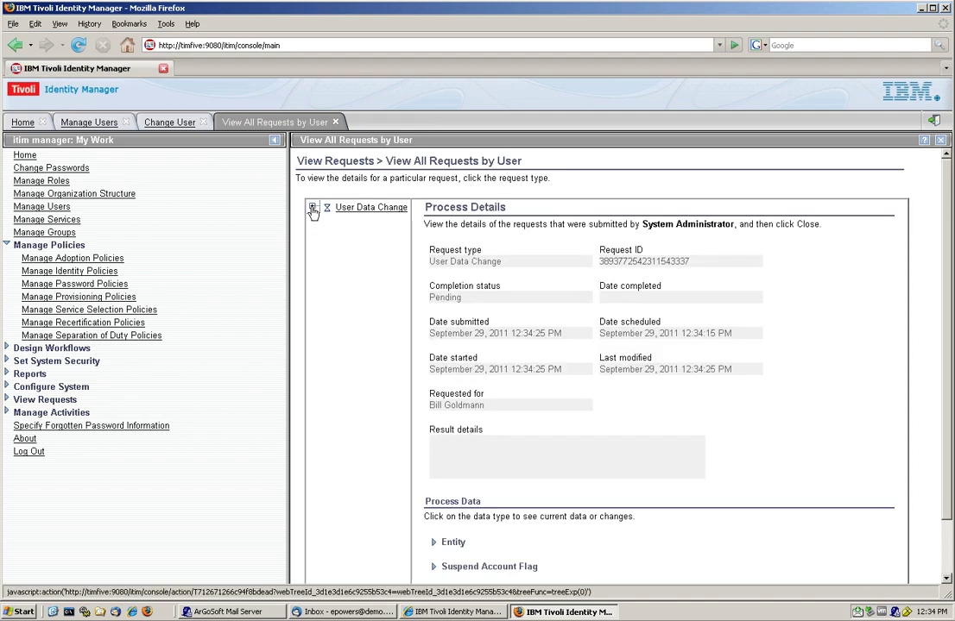
left_click(312, 209)
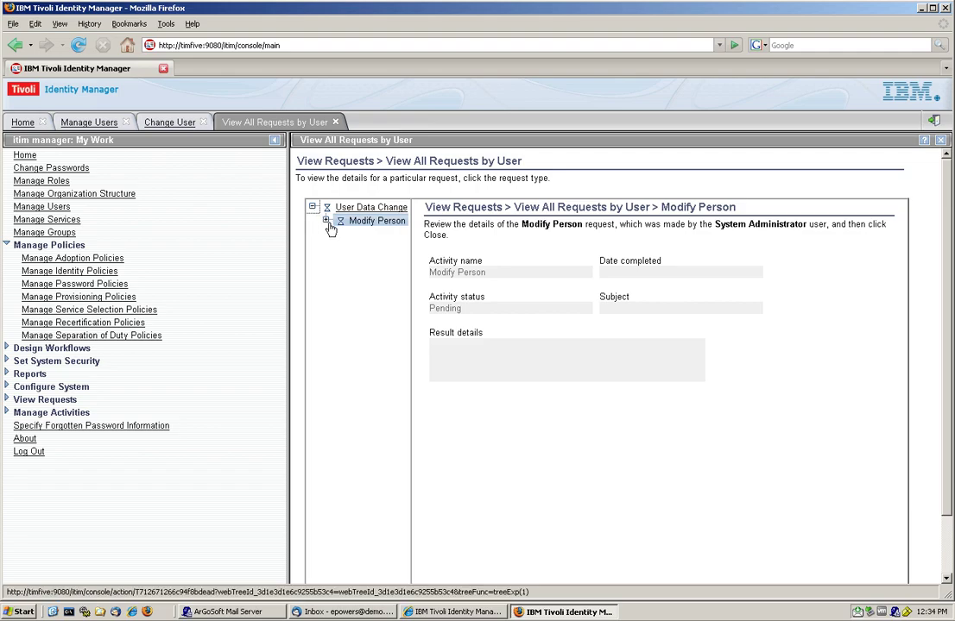
left_click(327, 222)
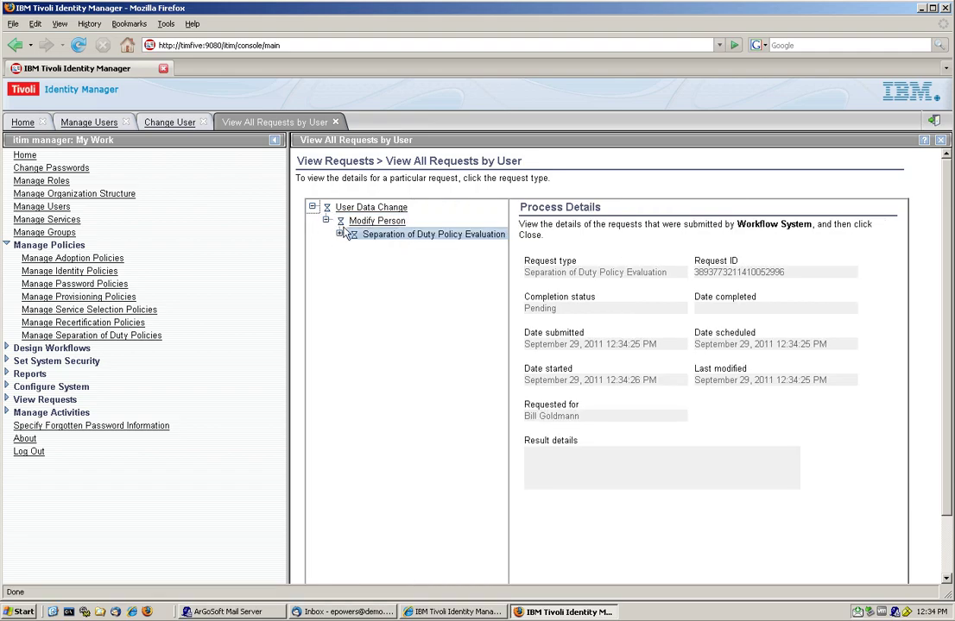
left_click(340, 235)
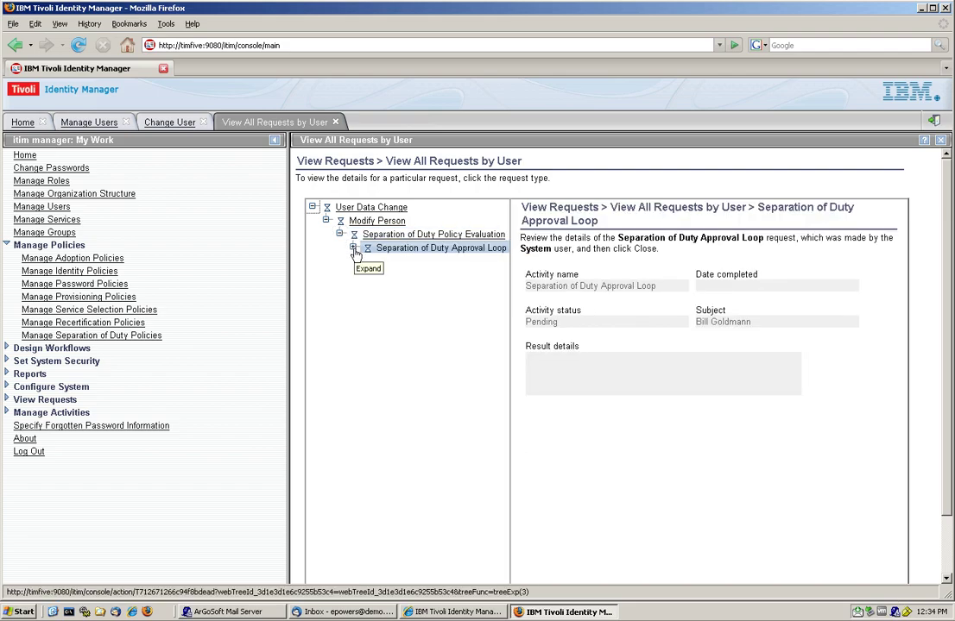
left_click(353, 248)
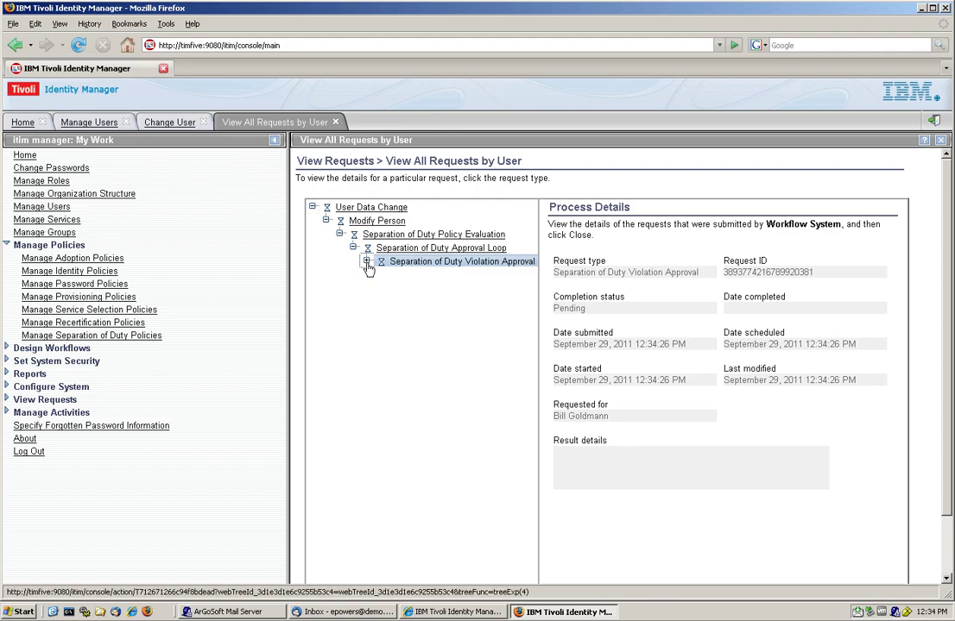
left_click(367, 263)
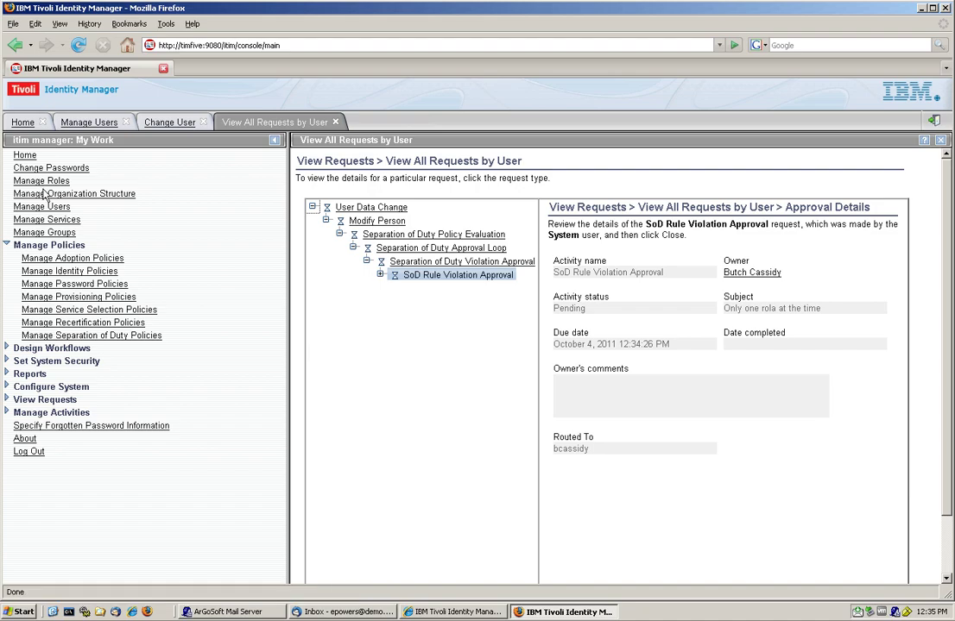
left_click(102, 125)
Step: Sign in to self-service with the user's ID and password and confirm access shows only BOO Banking Role
left_click(450, 612)
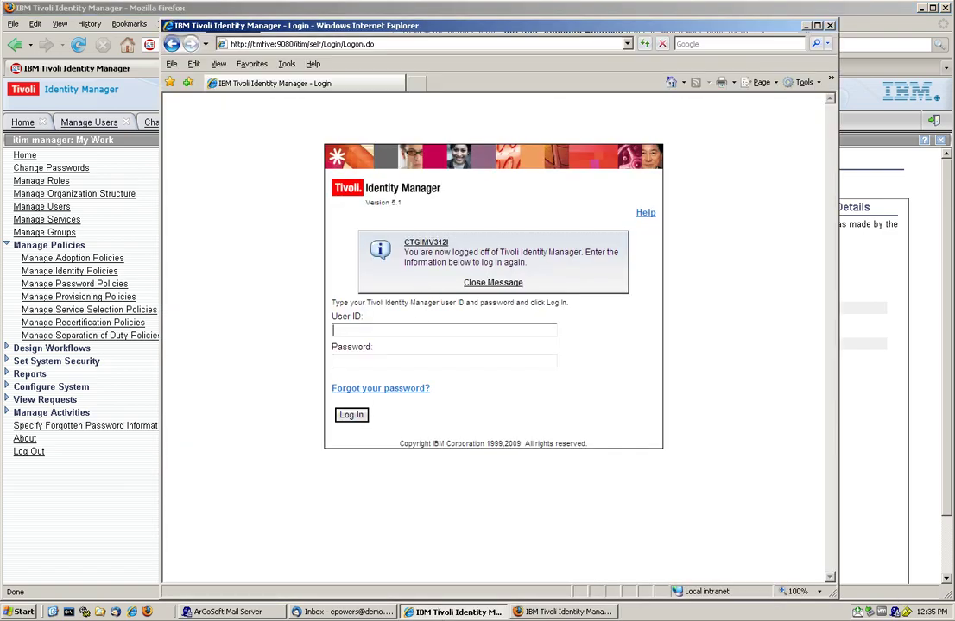
type("bgol")
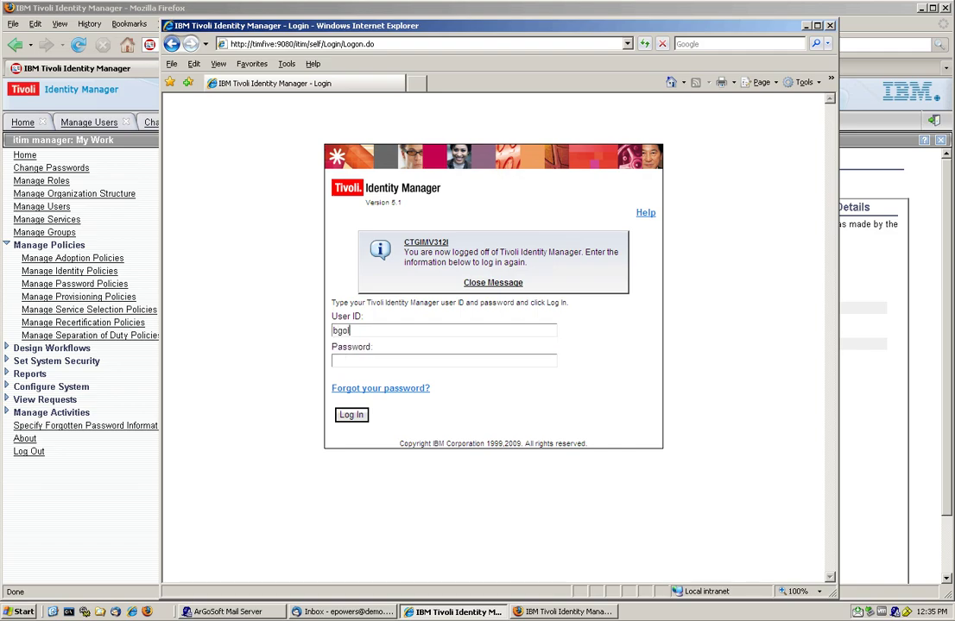
type("dmannpassw0rd")
key("Return")
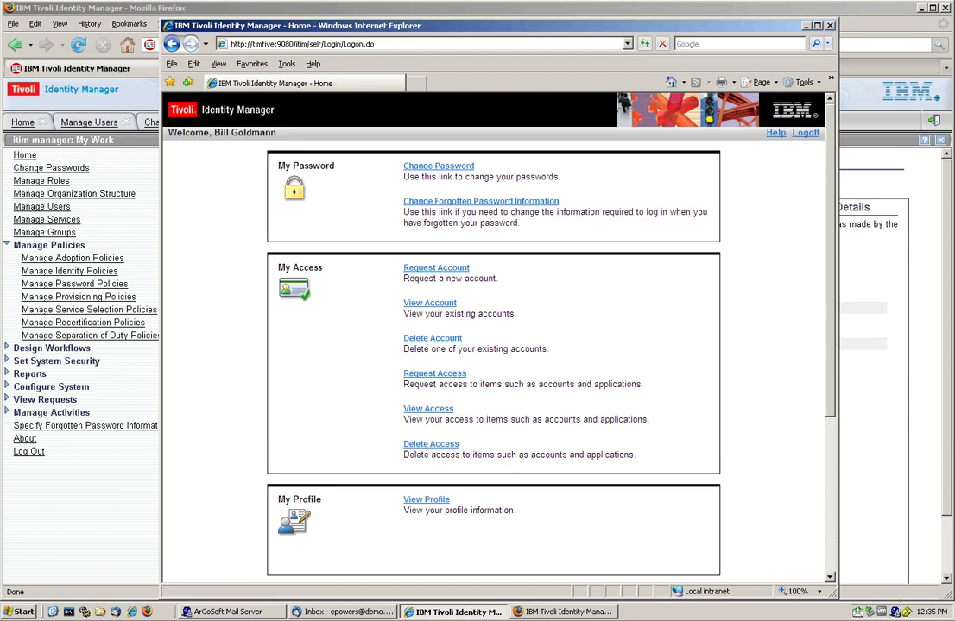
left_click(427, 410)
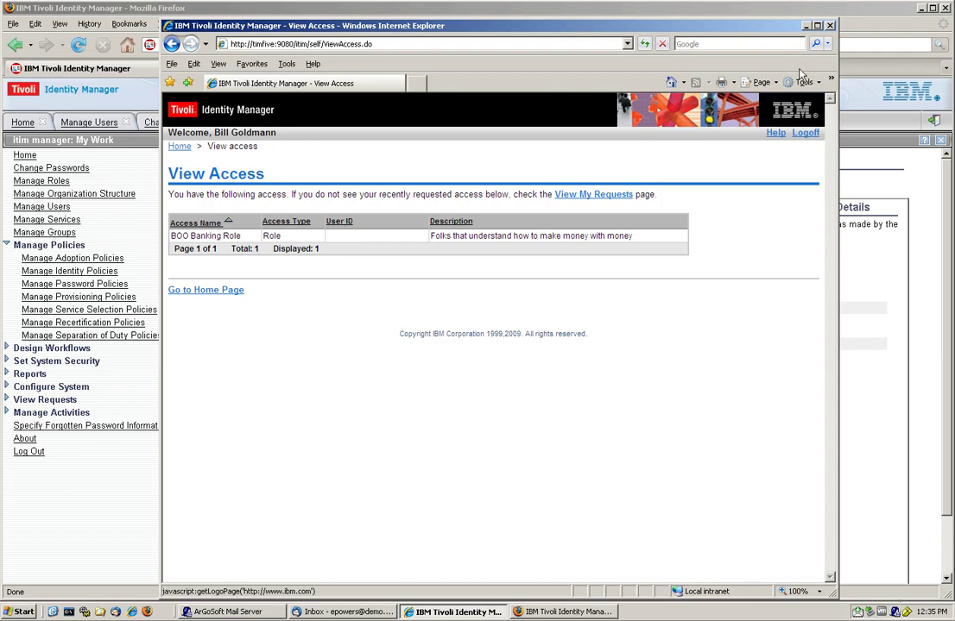
left_click(804, 27)
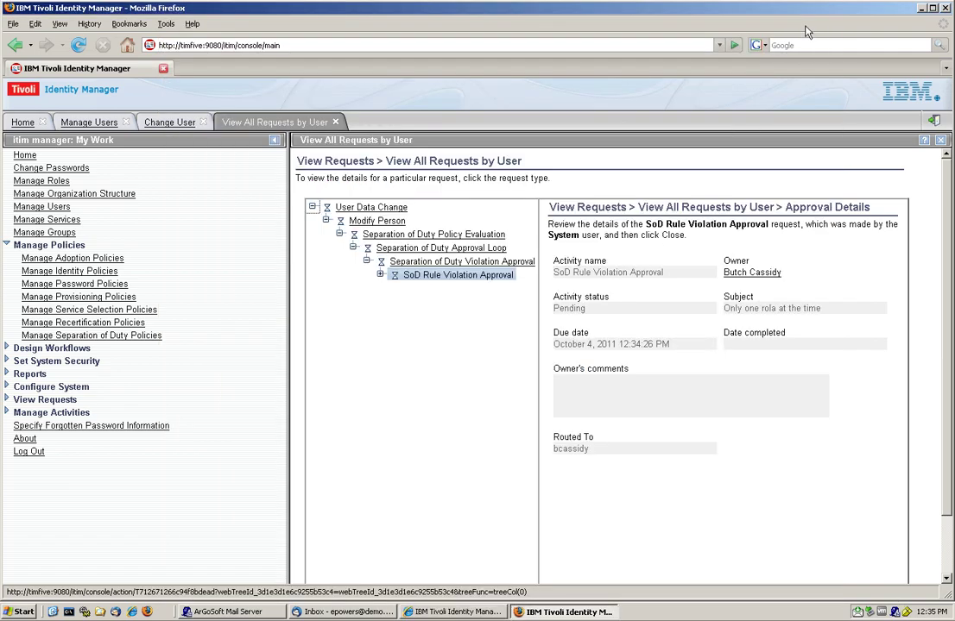
Step: Minimize the admin console and bring Thunderbird to the front
left_click(921, 9)
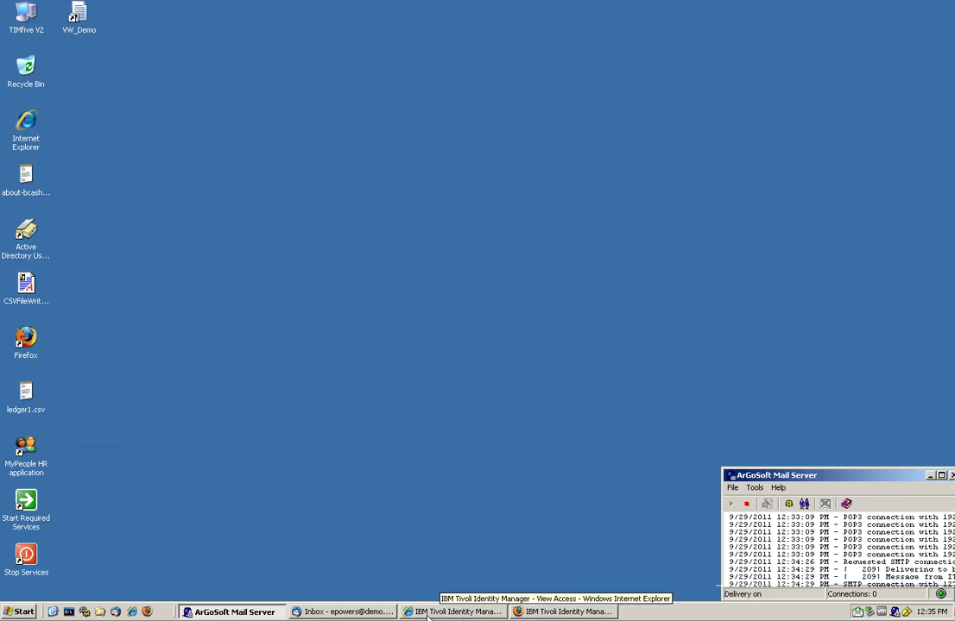
left_click(331, 612)
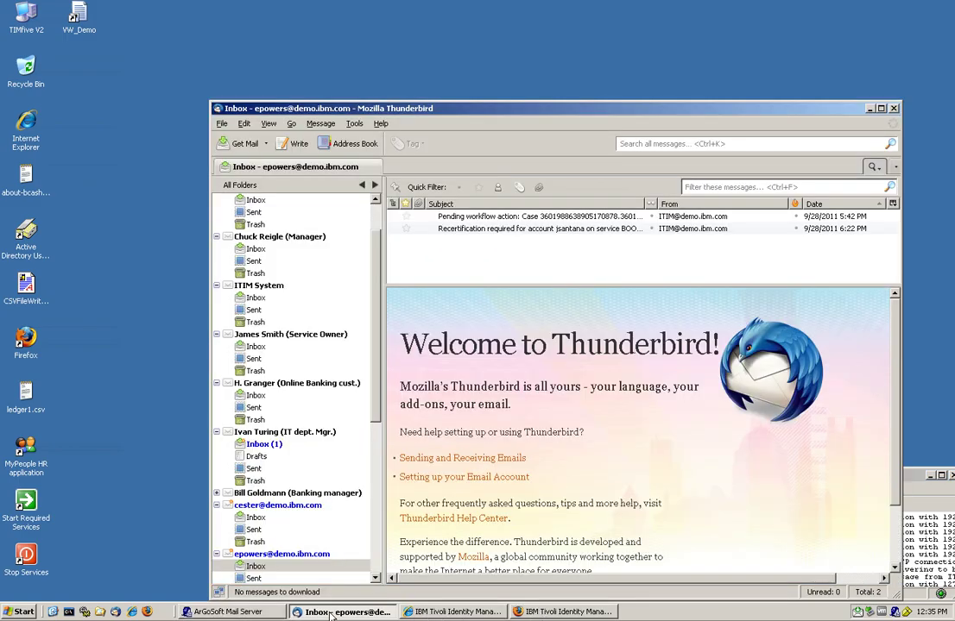
scroll(371, 397, "down", 3)
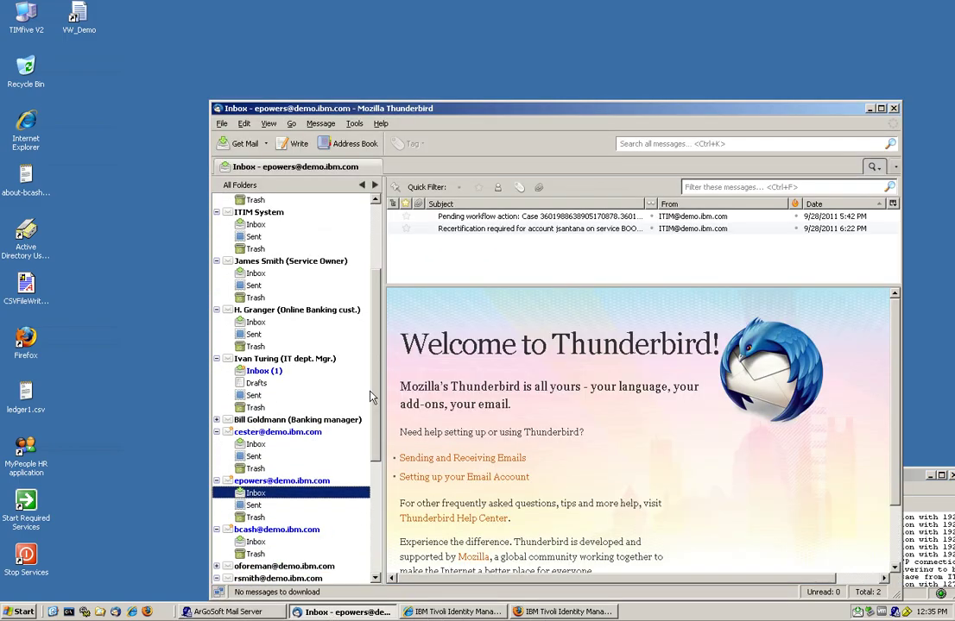
scroll(371, 398, "down", 1)
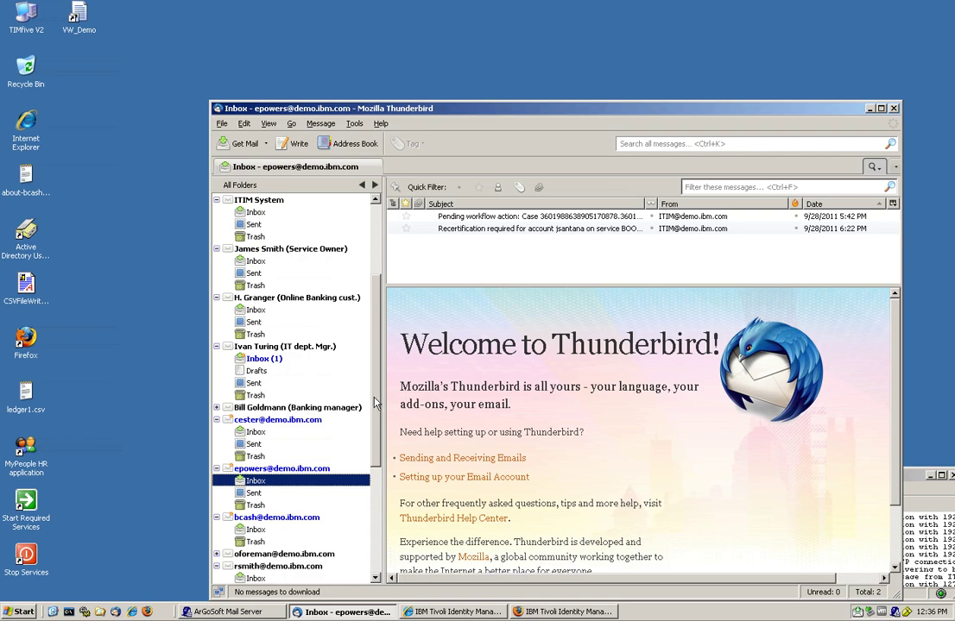
left_click_drag(376, 403, 337, 471)
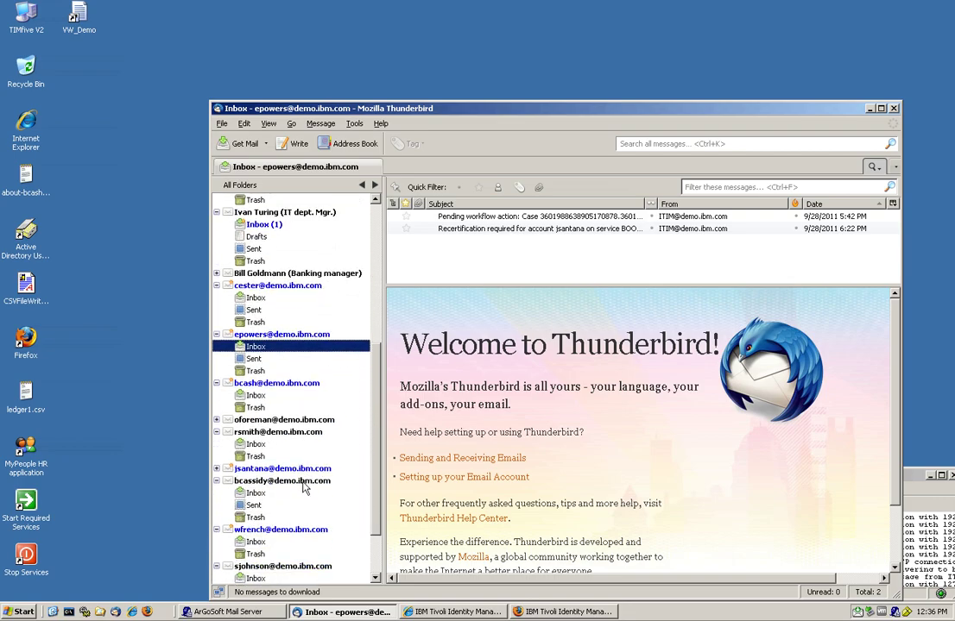
Step: Read the SoD exemption approval request e-mail in the approver's Inbox
left_click(304, 481)
left_click(460, 254)
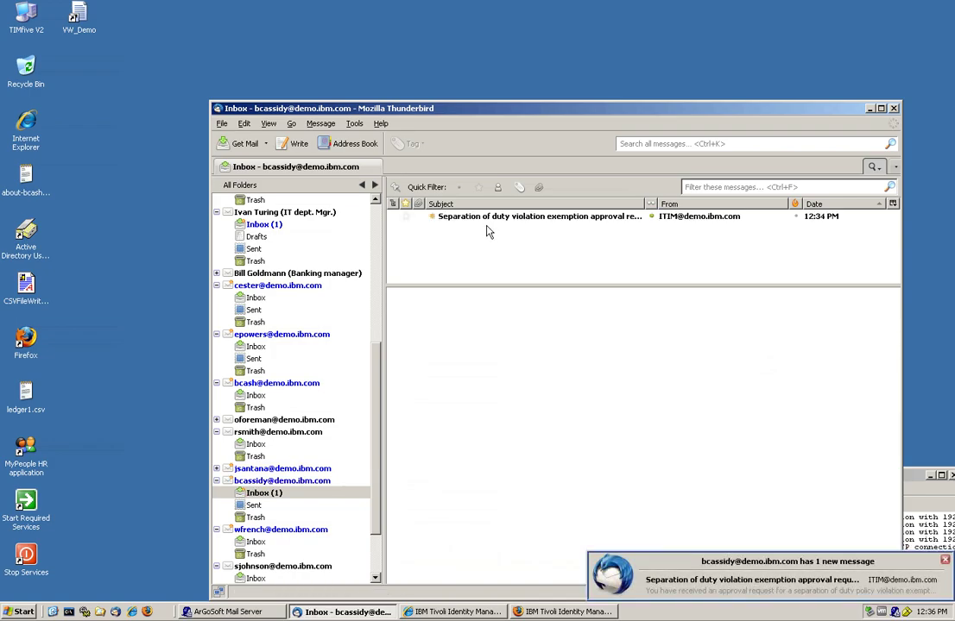
left_click(485, 216)
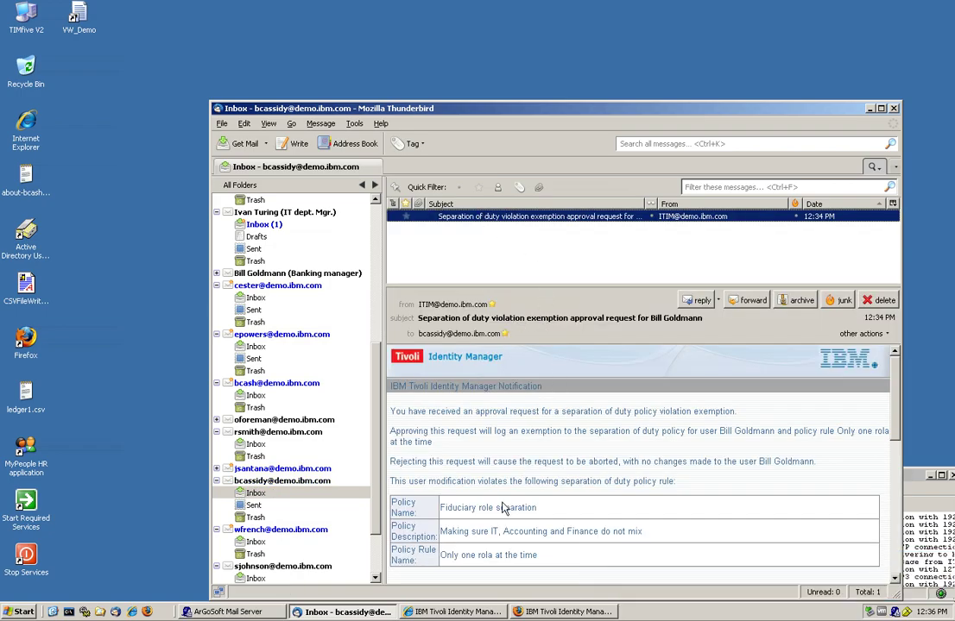
scroll(503, 508, "down", 2)
scroll(503, 508, "up", 2)
left_click(869, 109)
Step: Sign out of self-service and log back in as the approving manager
left_click(473, 613)
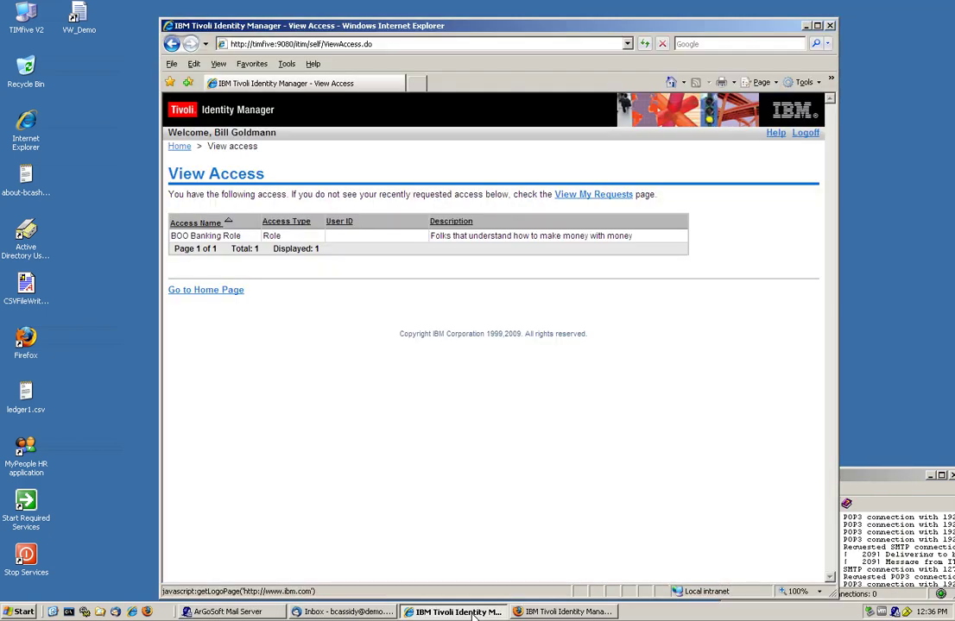
left_click(810, 138)
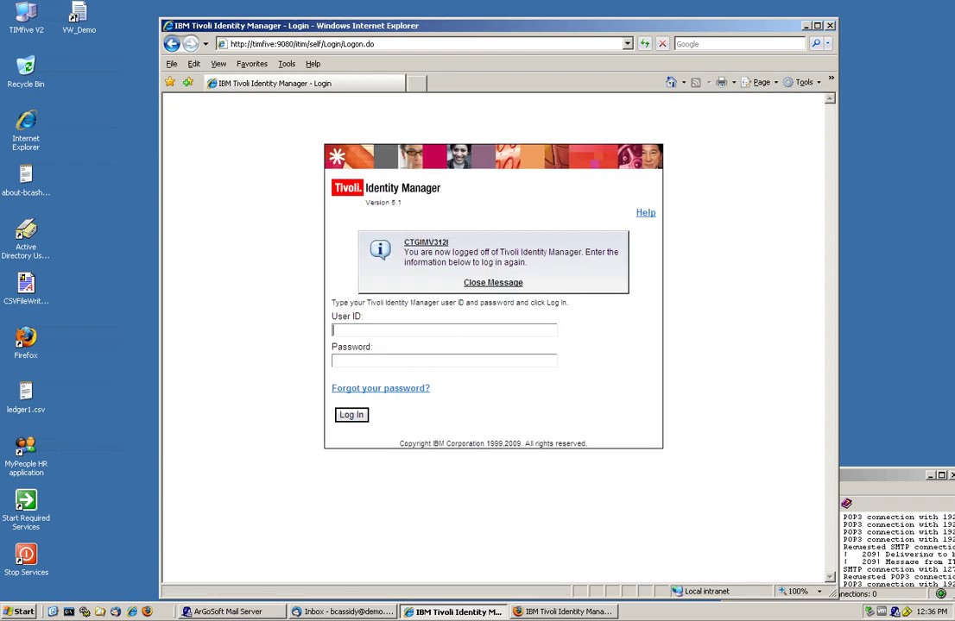
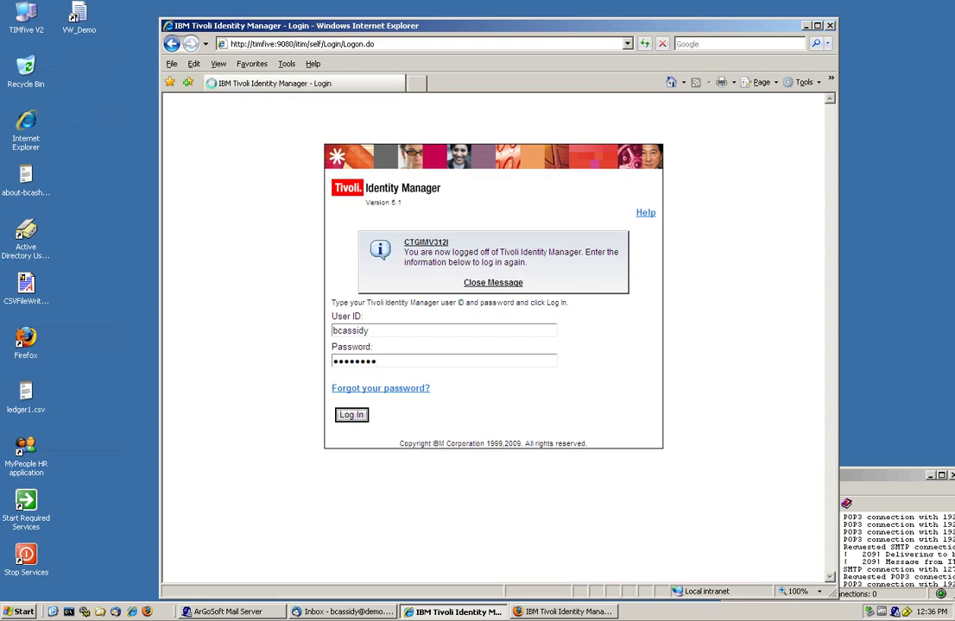
key("Return")
Step: Approve the SoD Rule Violation request with the comment 'We need to run the proper audits'
left_click(457, 173)
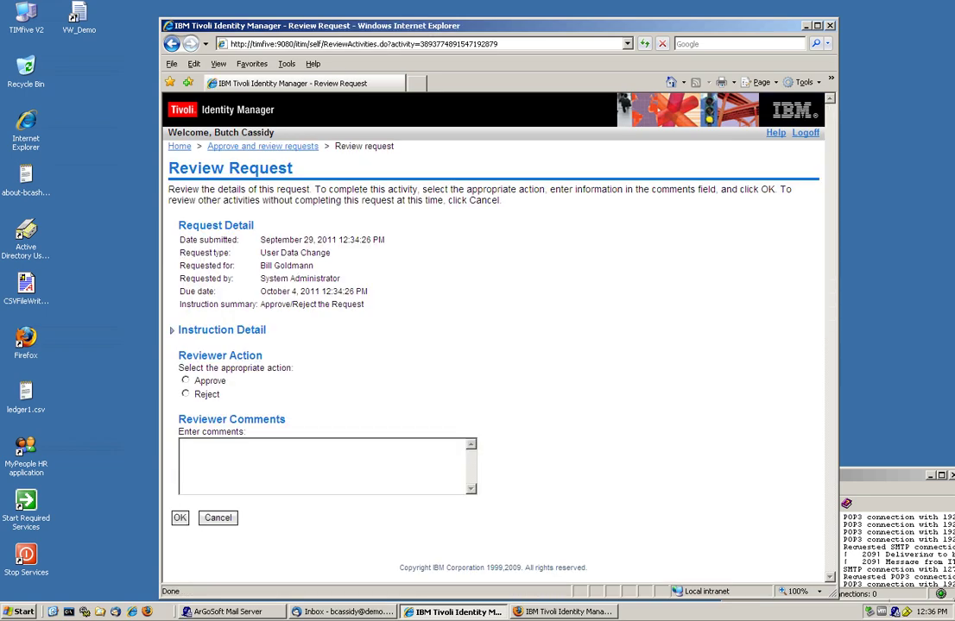
left_click(190, 383)
left_click(228, 449)
type("We need to run the pro")
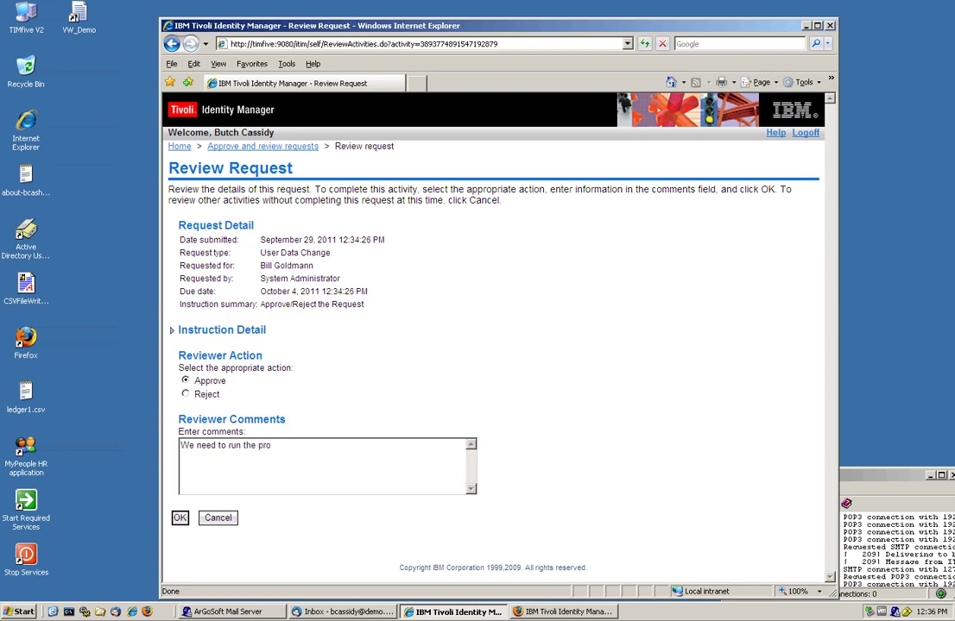
type("per audits")
left_click(179, 520)
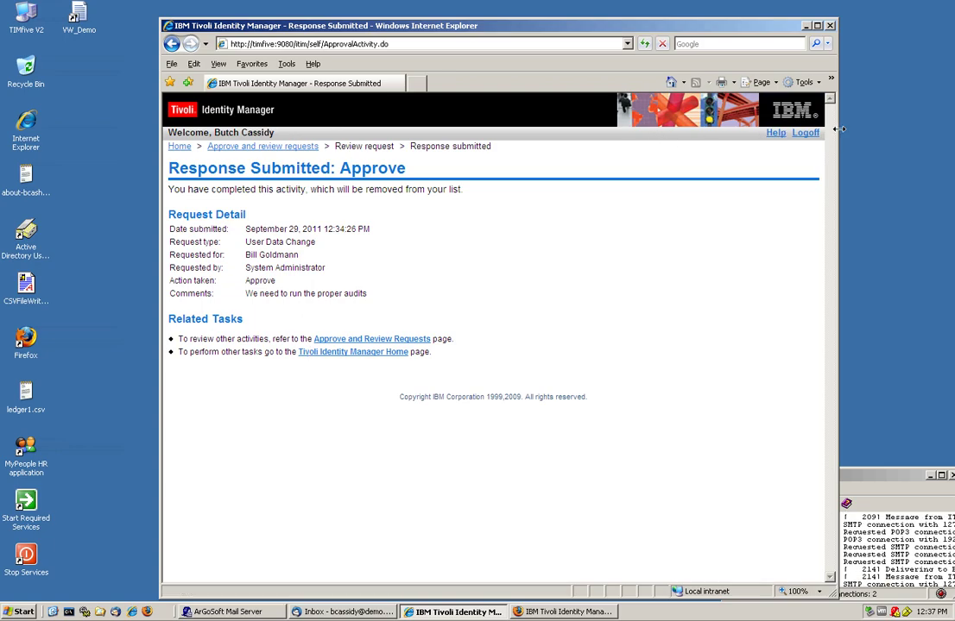
Step: Log off the approver and sign in to self-service as the requesting user
left_click(804, 133)
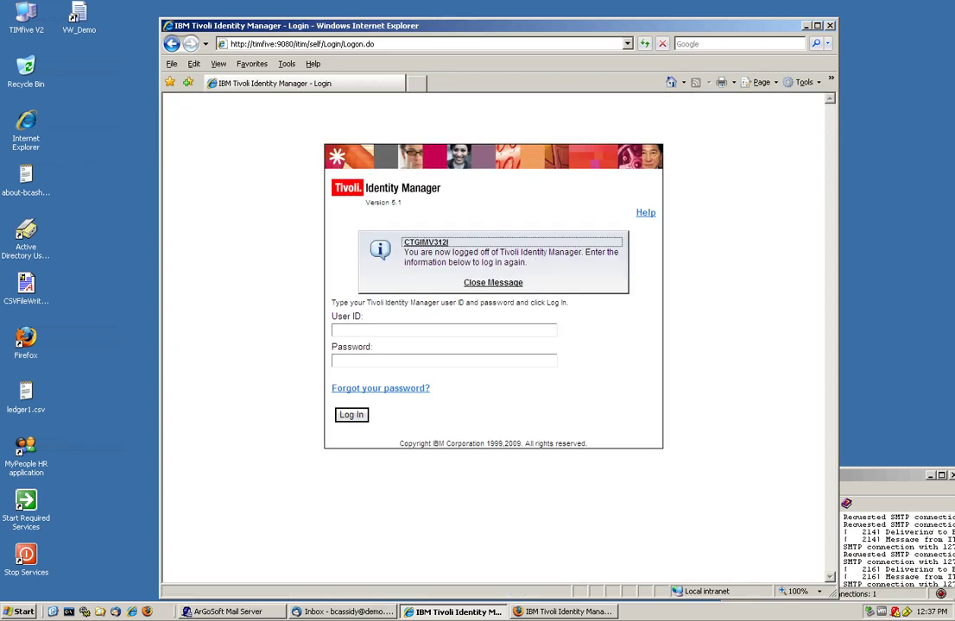
type("bg")
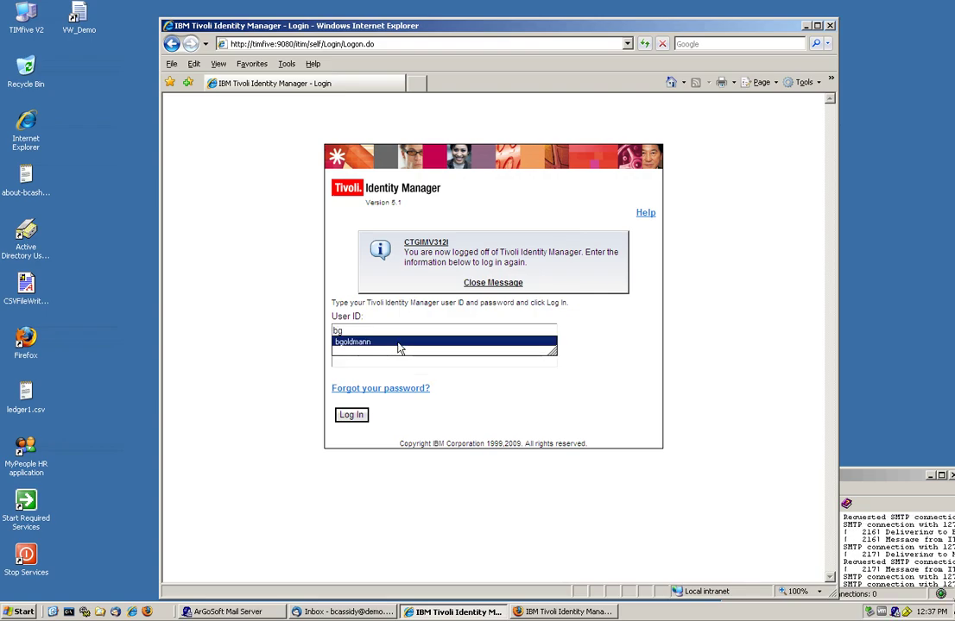
left_click(399, 345)
type("•••••••")
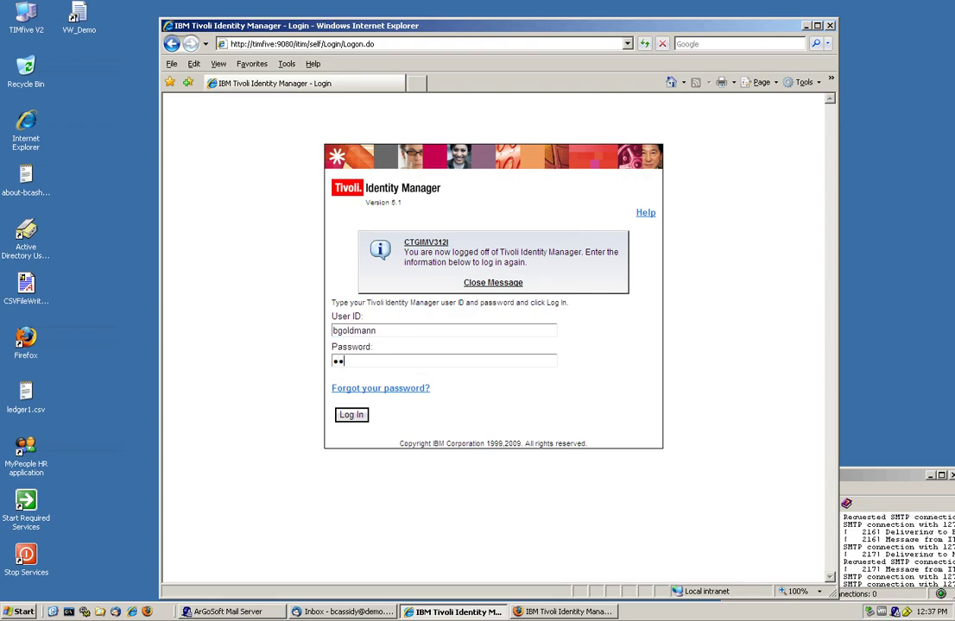
key("Return")
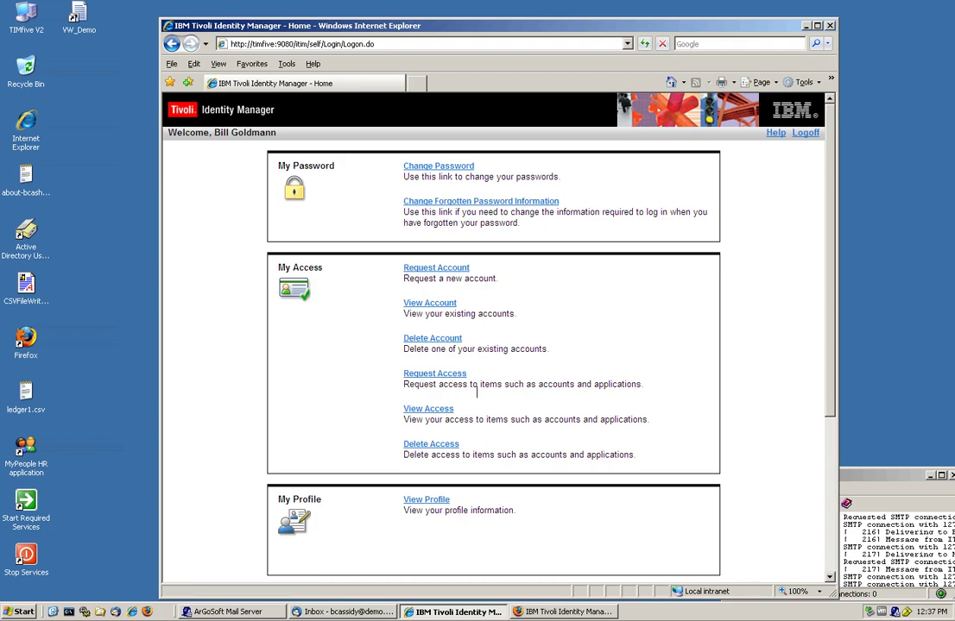
Step: Confirm the user holds BOO Banking Role and BOO IT Group, then log off and close the browser
left_click(418, 412)
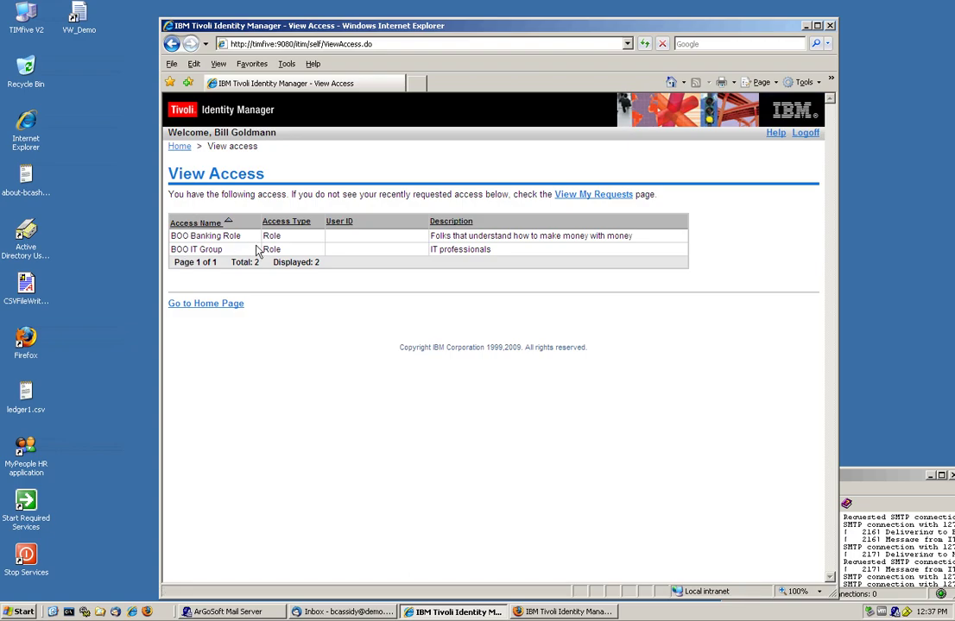
left_click(808, 133)
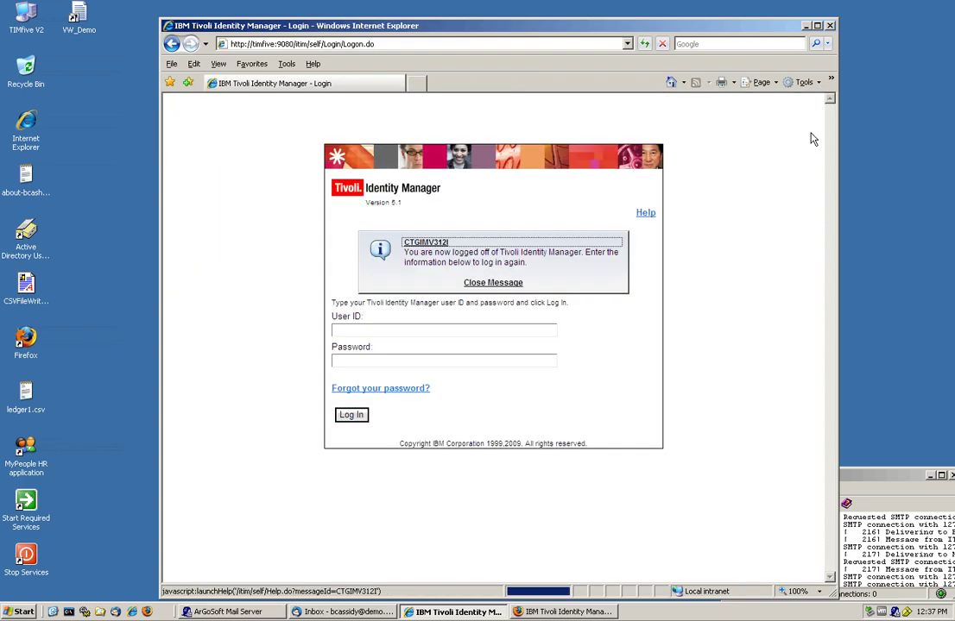
left_click(829, 26)
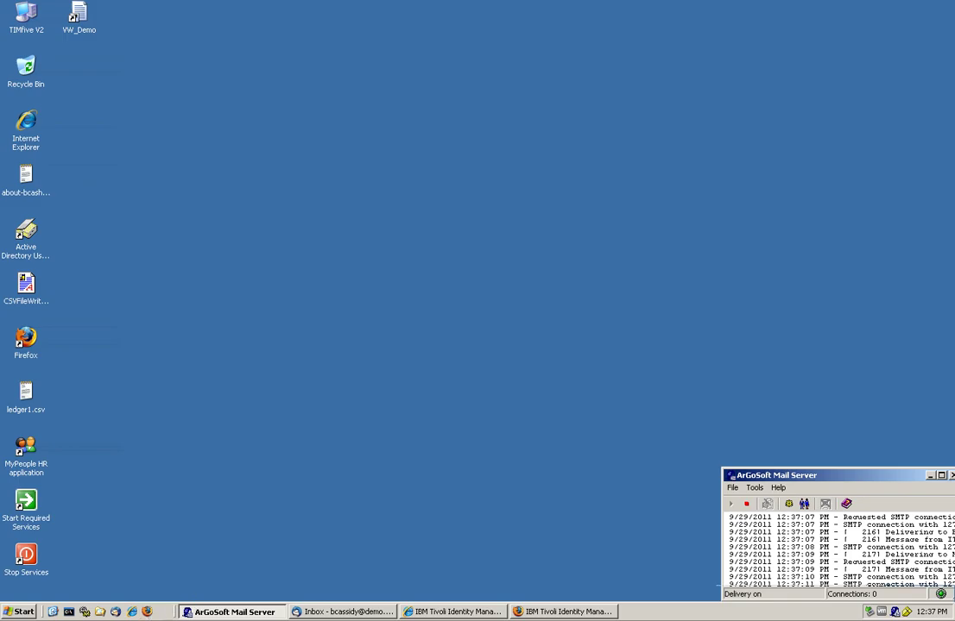
Step: Log out of the admin console and sign in as the approving manager, correcting the user ID
left_click(542, 612)
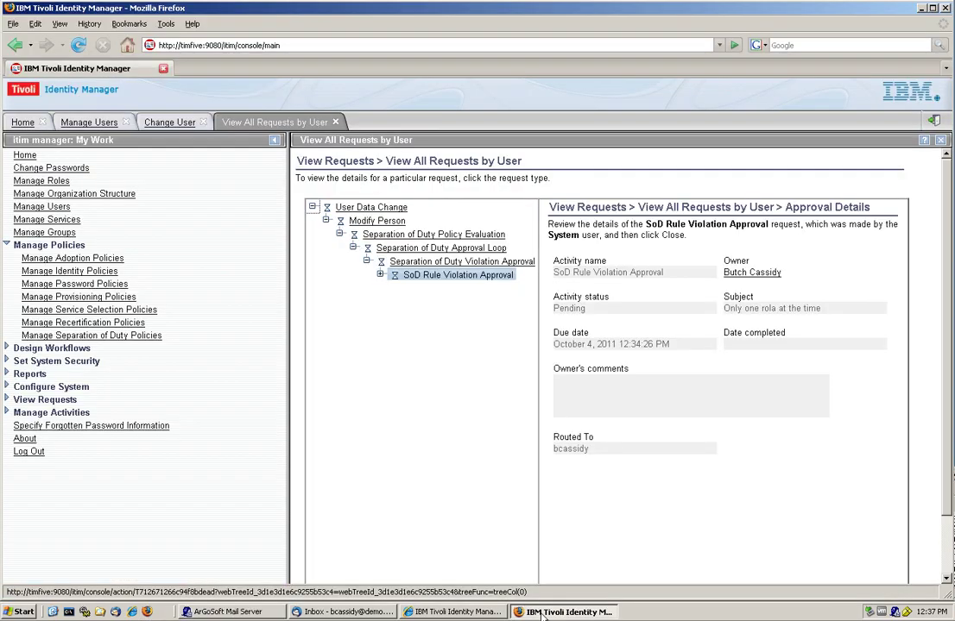
left_click(933, 121)
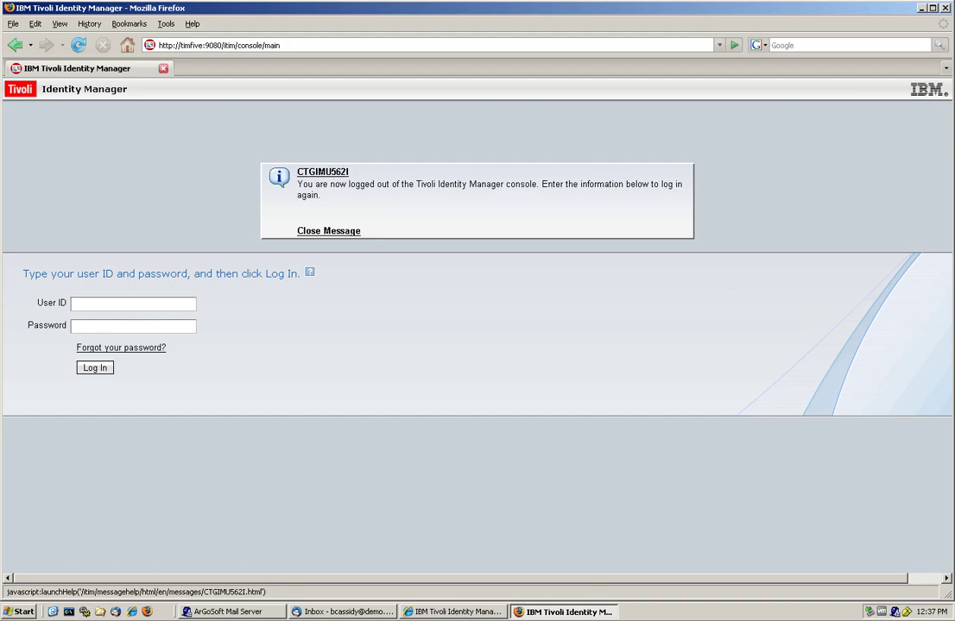
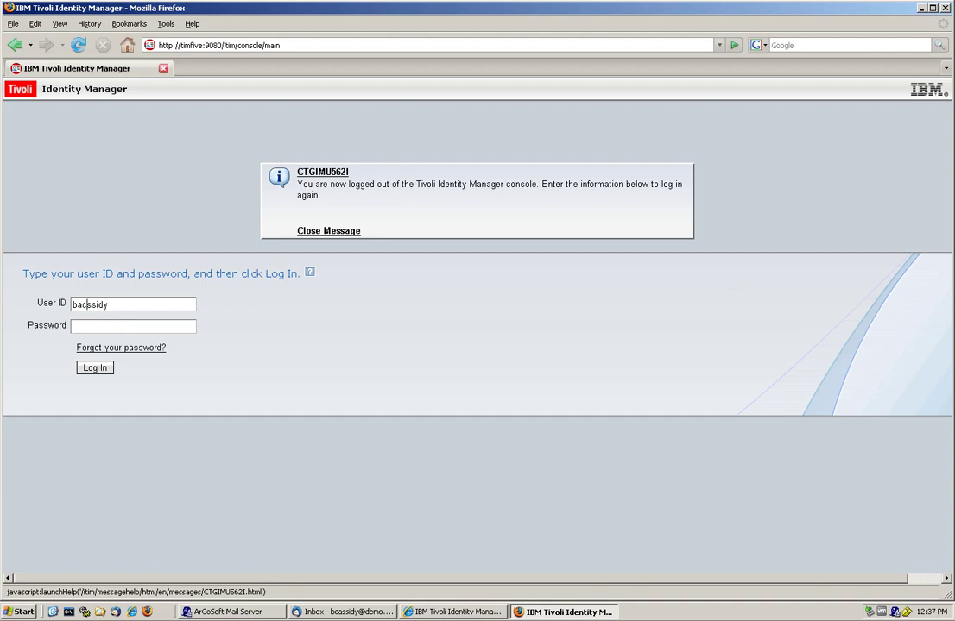
left_click(86, 304)
key("BackSpace")
key("BackSpace")
type("capassw0rd")
key("Return")
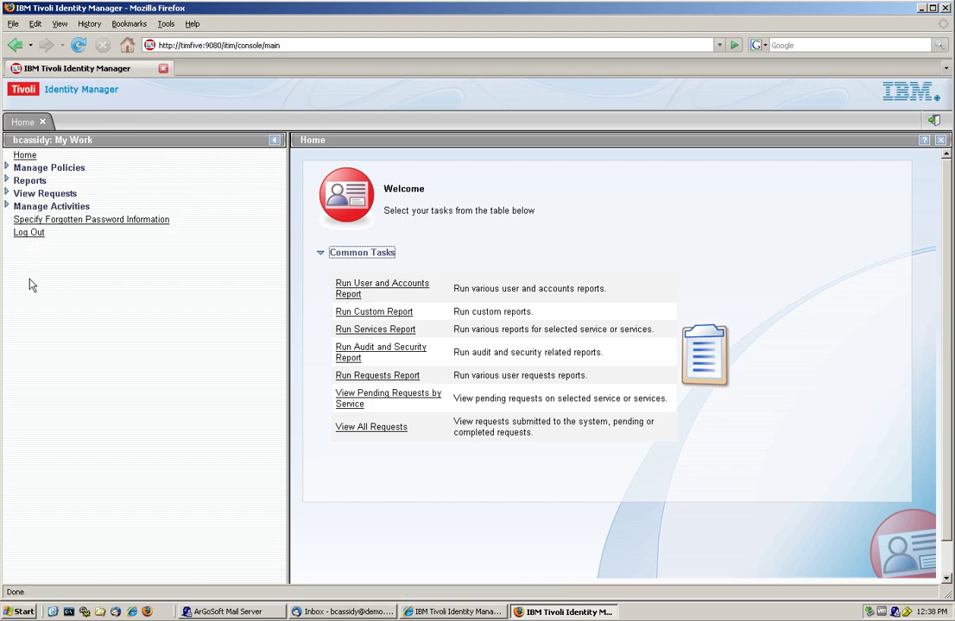
Step: Select the BOO roles exemption under Fiduciary role separation's 'Only one rola at the time' rule
left_click(8, 168)
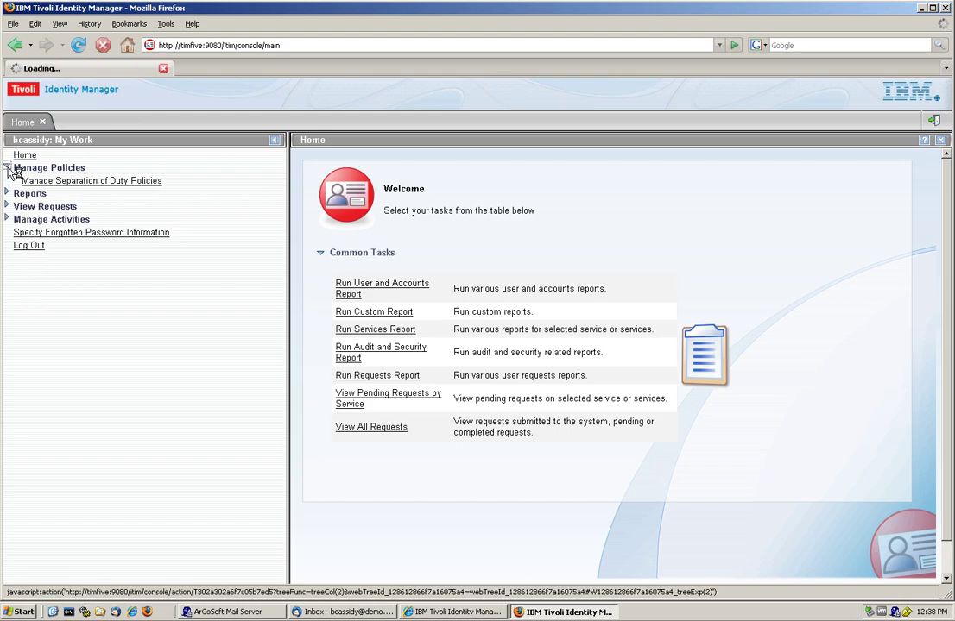
left_click(80, 183)
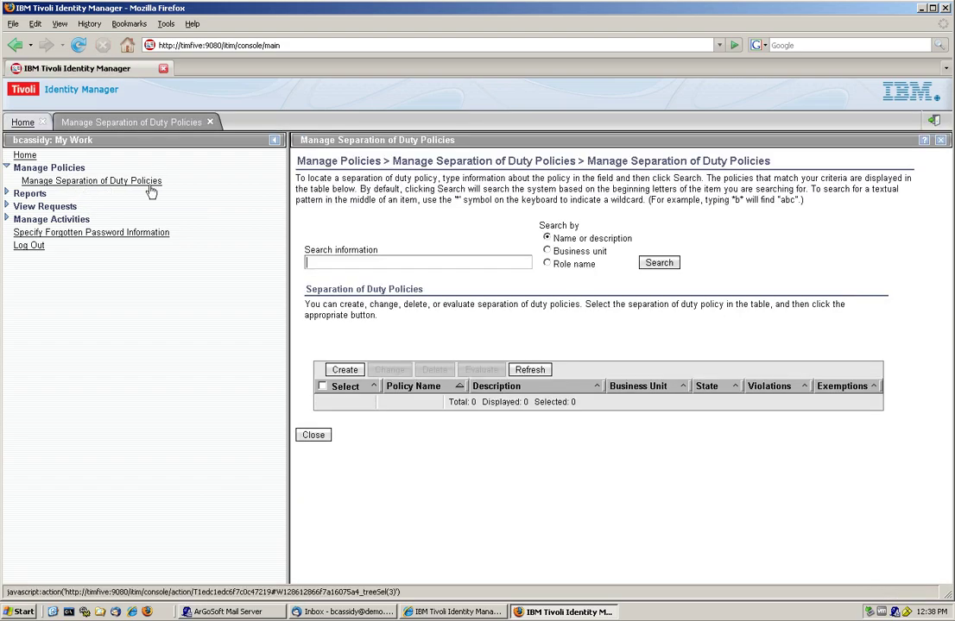
left_click(654, 264)
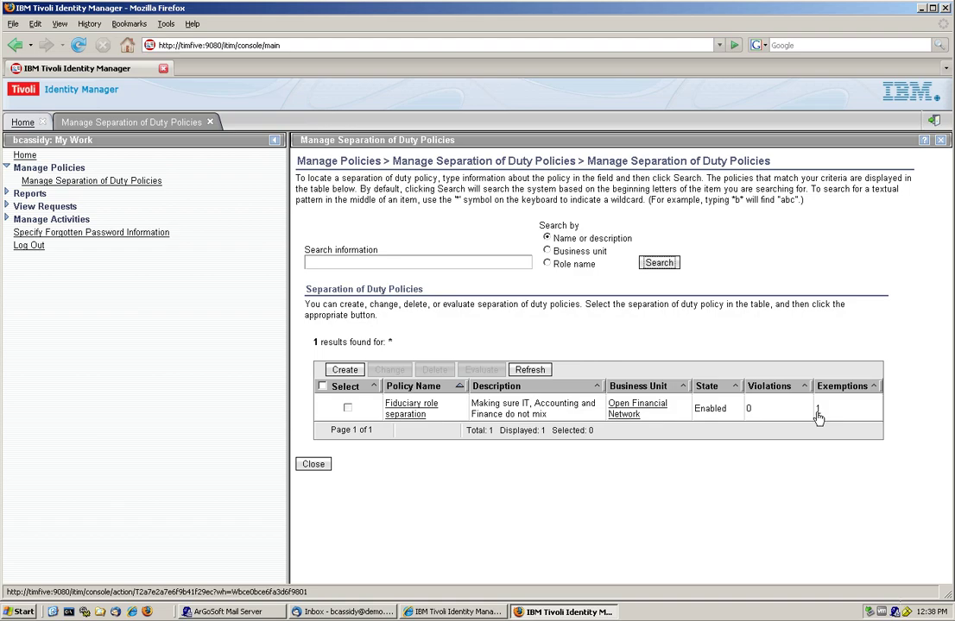
left_click(817, 412)
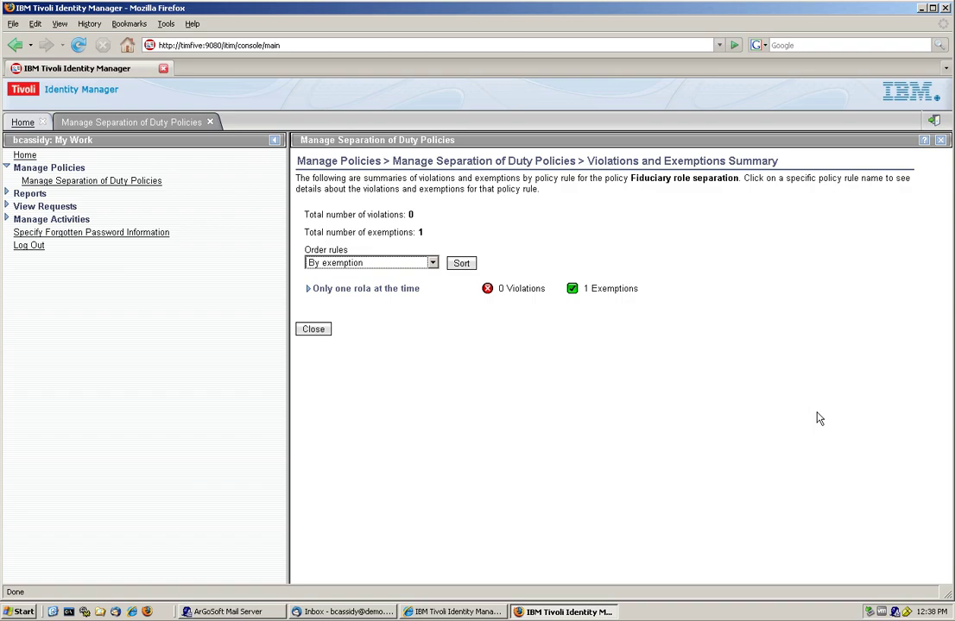
left_click(308, 290)
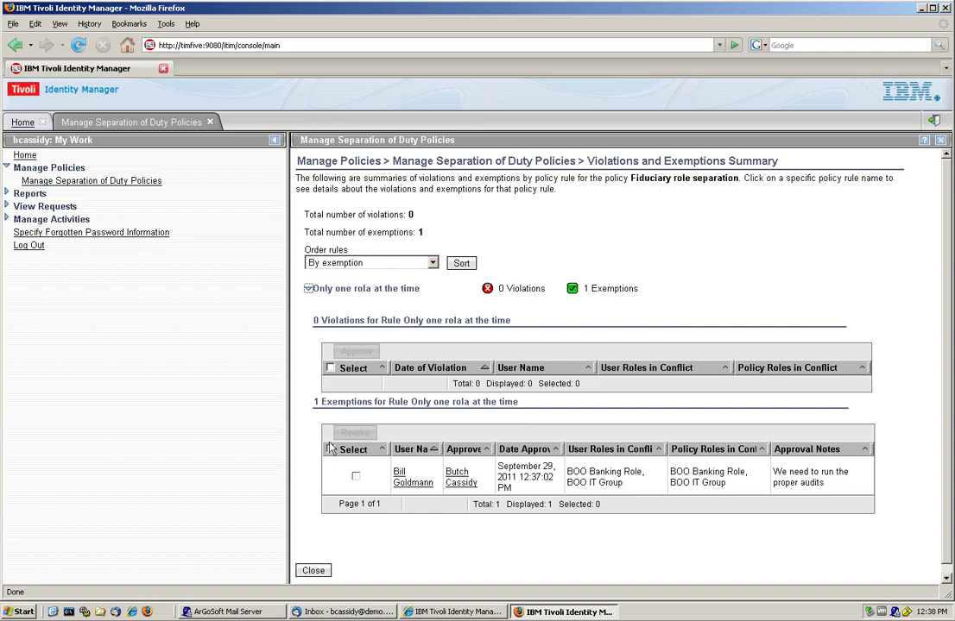
left_click(355, 479)
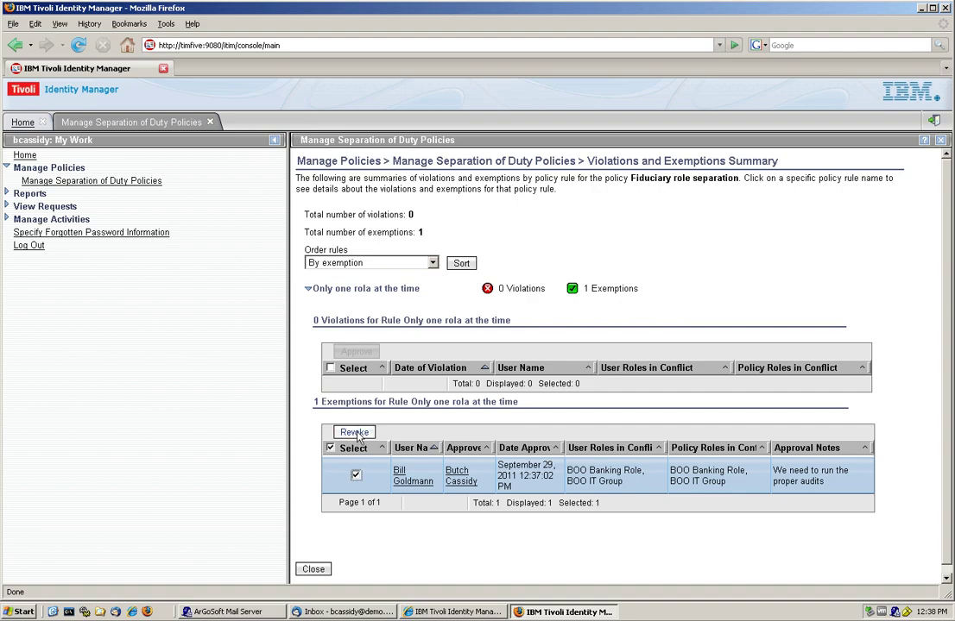
Step: Revoke the selected BOO roles exemption and close the summary page
left_click(355, 432)
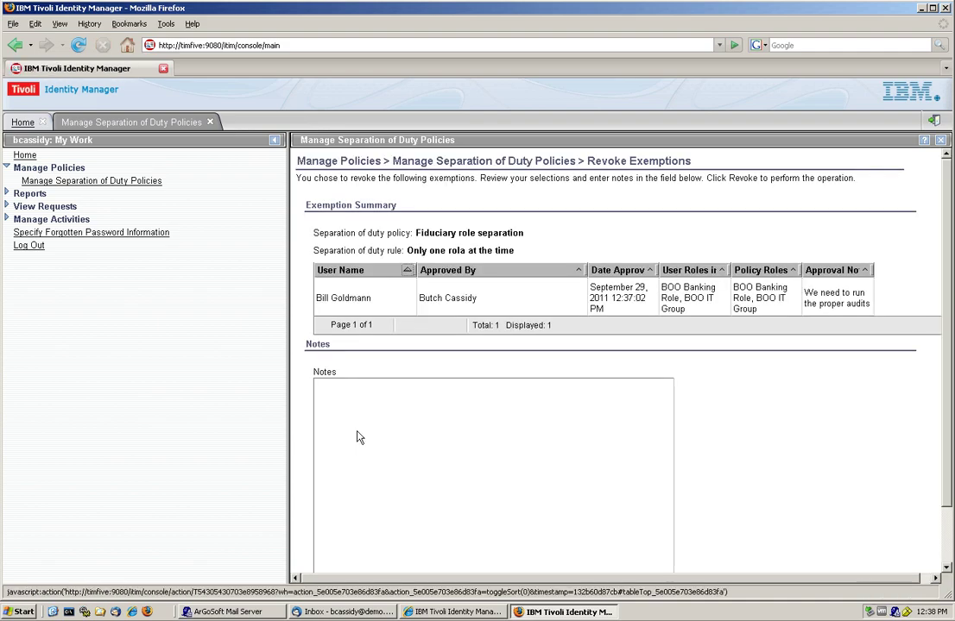
scroll(359, 437, "down", 2)
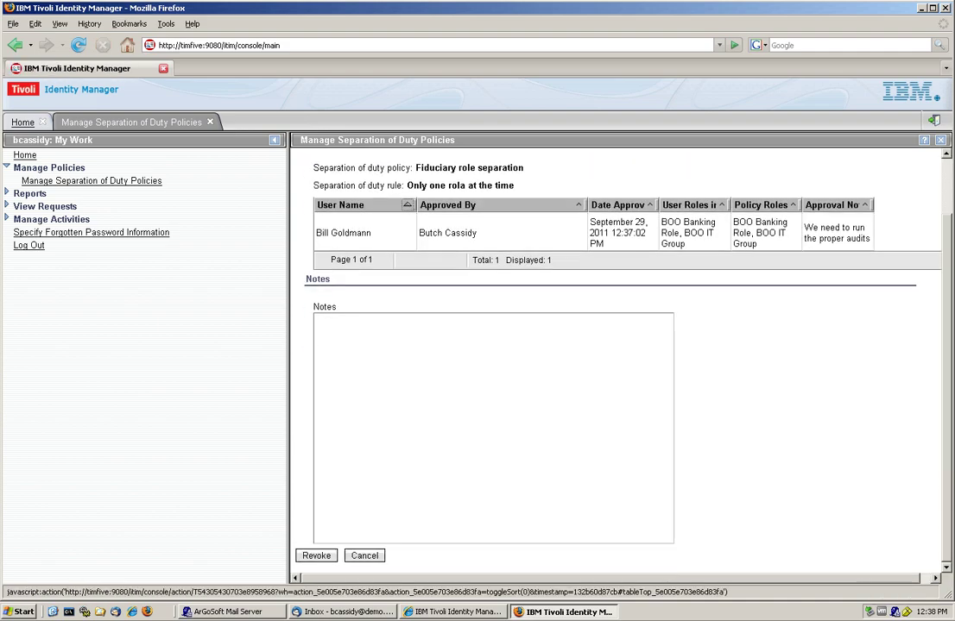
left_click(311, 557)
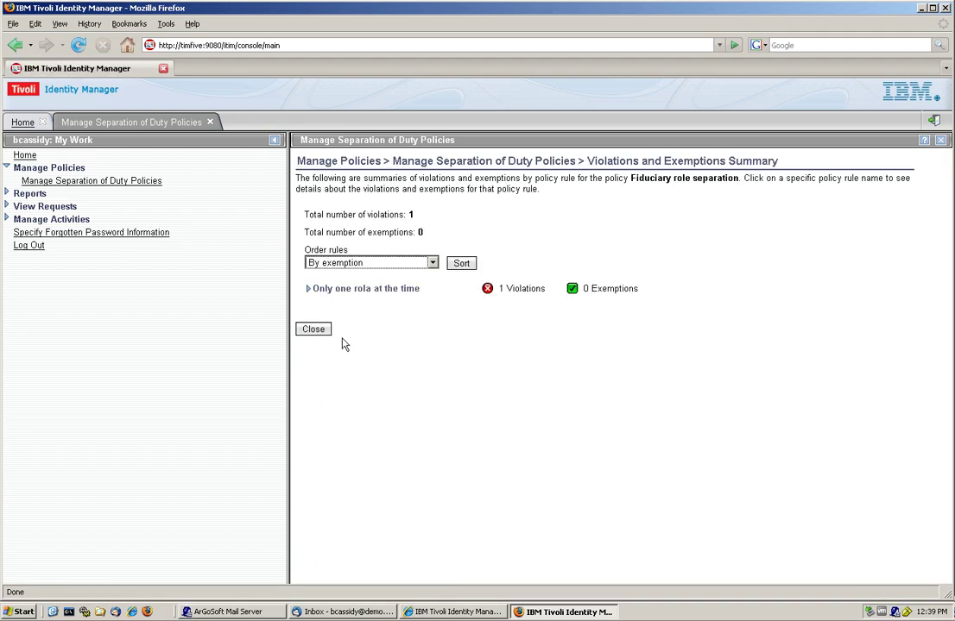
left_click(319, 331)
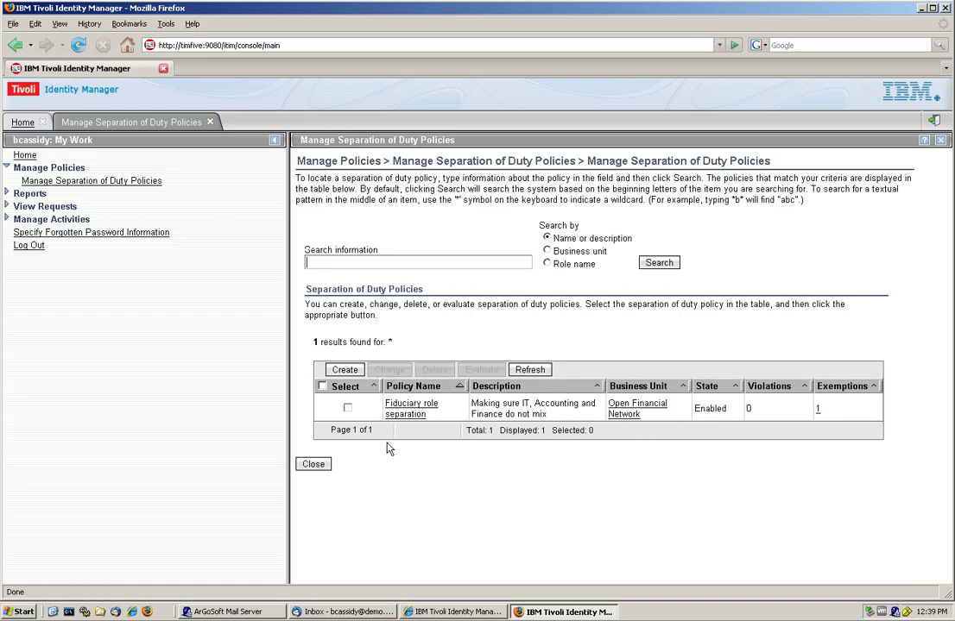
Step: Search the separation of duty policies again to see Fiduciary role separation's updated counts
left_click(319, 465)
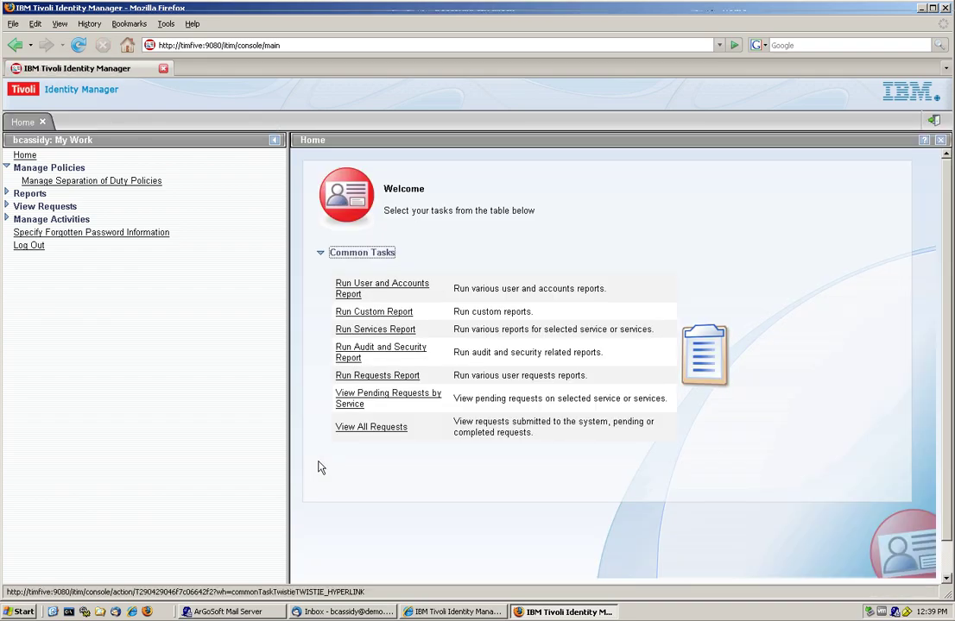
left_click(110, 183)
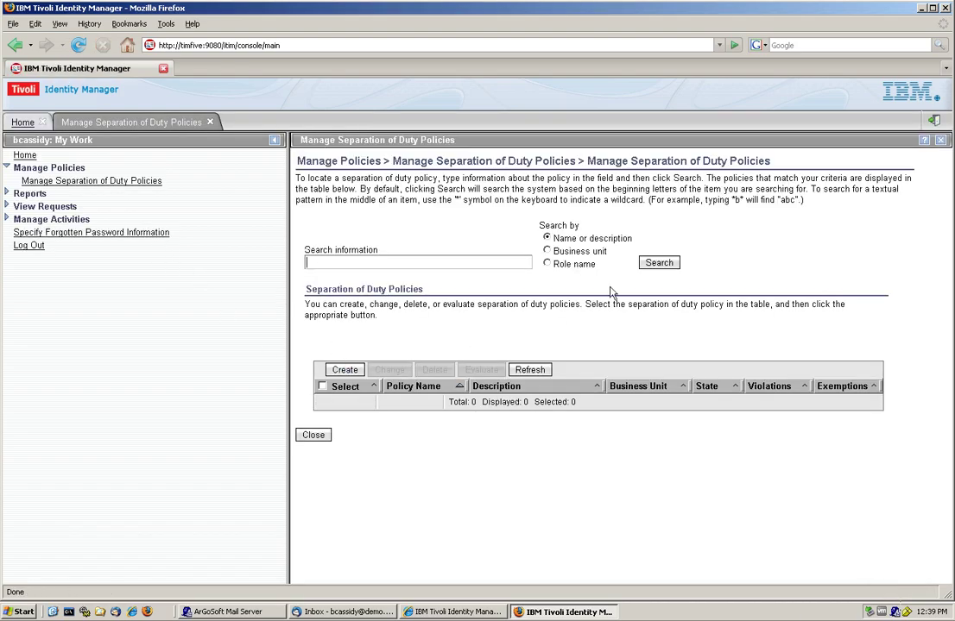
left_click(657, 263)
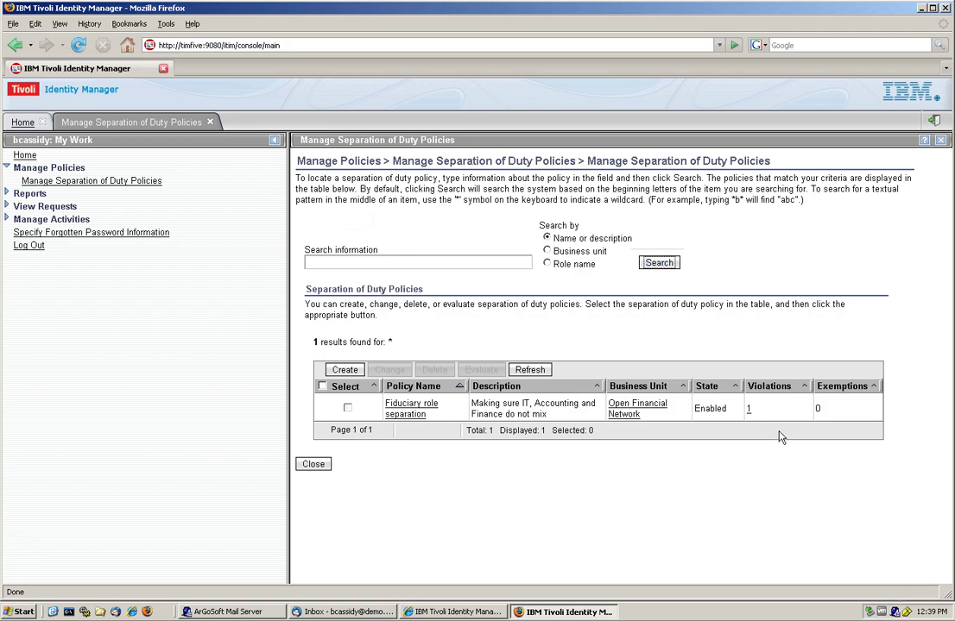